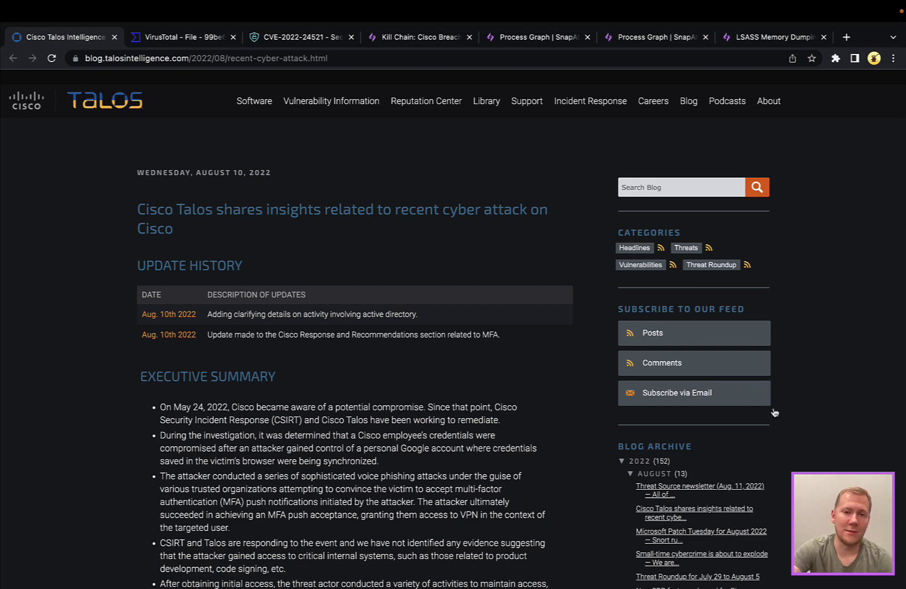
# Scroll the Cisco breach post past Update History and Executive Summary to the Initial Vector section
pyautogui.scroll(-3, 551, 325)
pyautogui.scroll(-1, 550, 326)
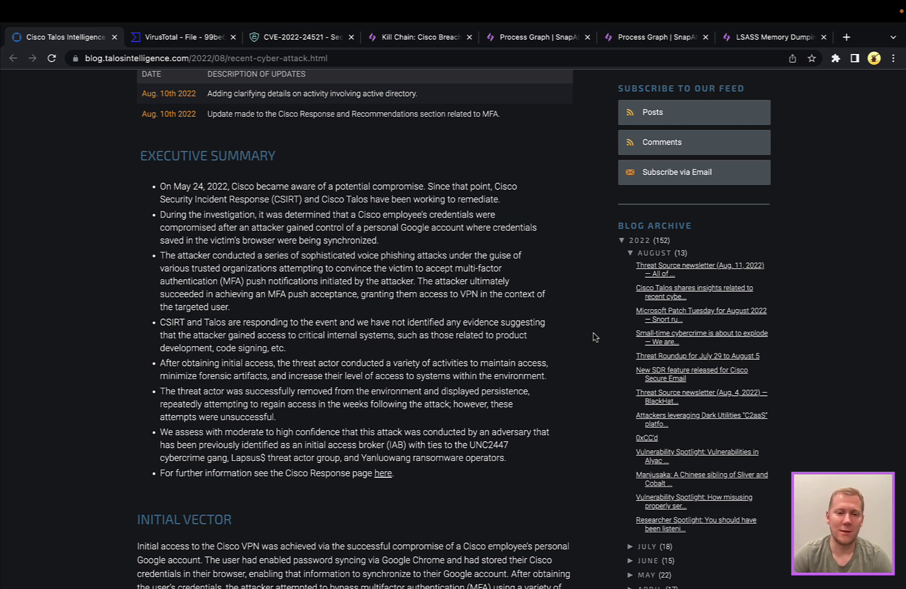
# Scroll down to Post-Compromise TTPs to show the ntdsutil.exe NTDS dump command
pyautogui.scroll(-4, 596, 336)
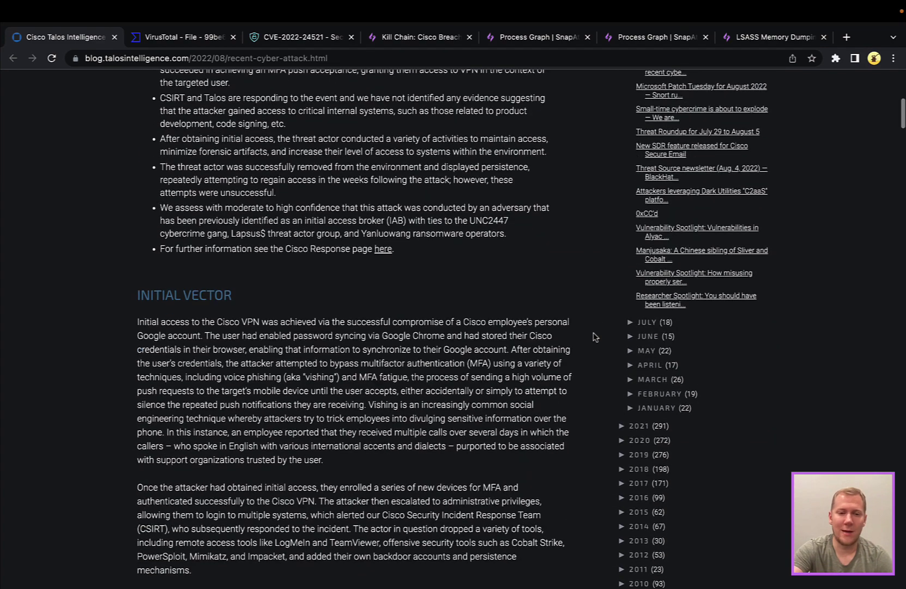
pyautogui.scroll(-3, 594, 337)
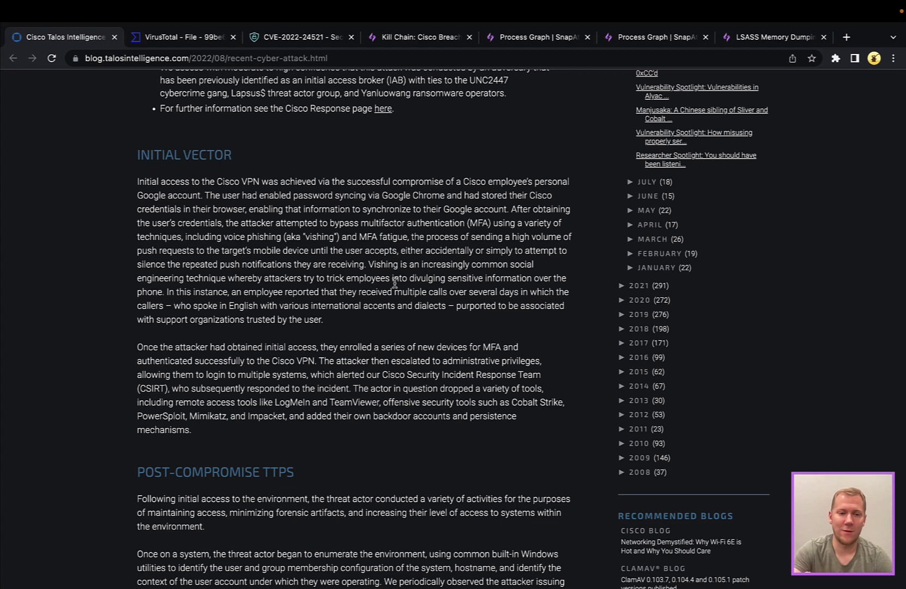
pyautogui.scroll(-5, 395, 282)
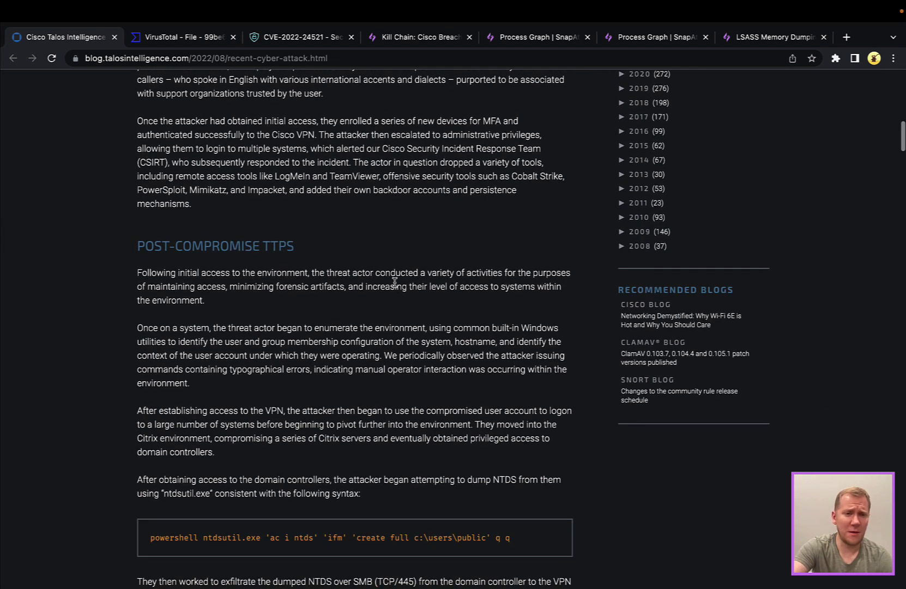
pyautogui.scroll(-3, 395, 282)
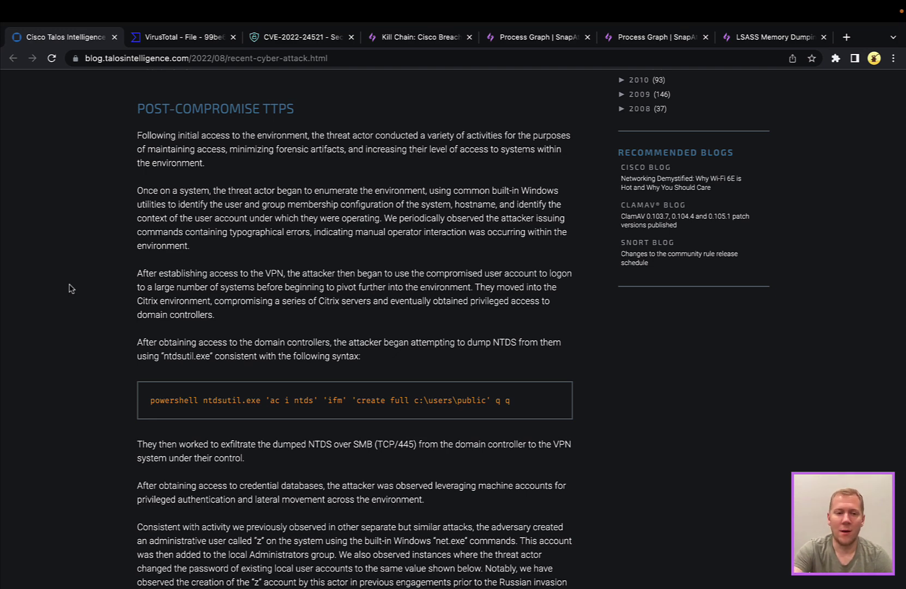
# Scroll through the net user, reg save and tasklist blocks to the wevtutil and 'net user z /delete' commands
pyautogui.scroll(-2, 69, 288)
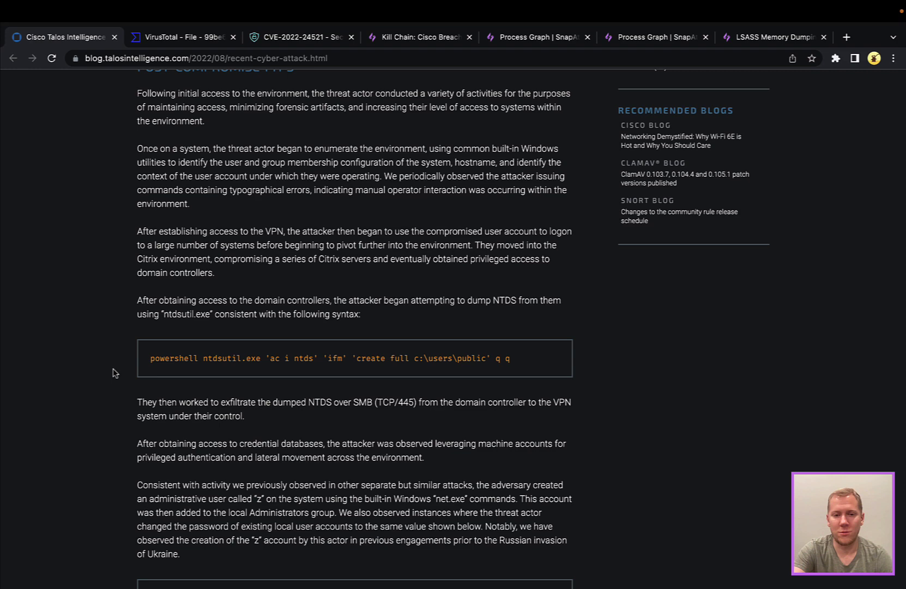
pyautogui.scroll(-5, 115, 373)
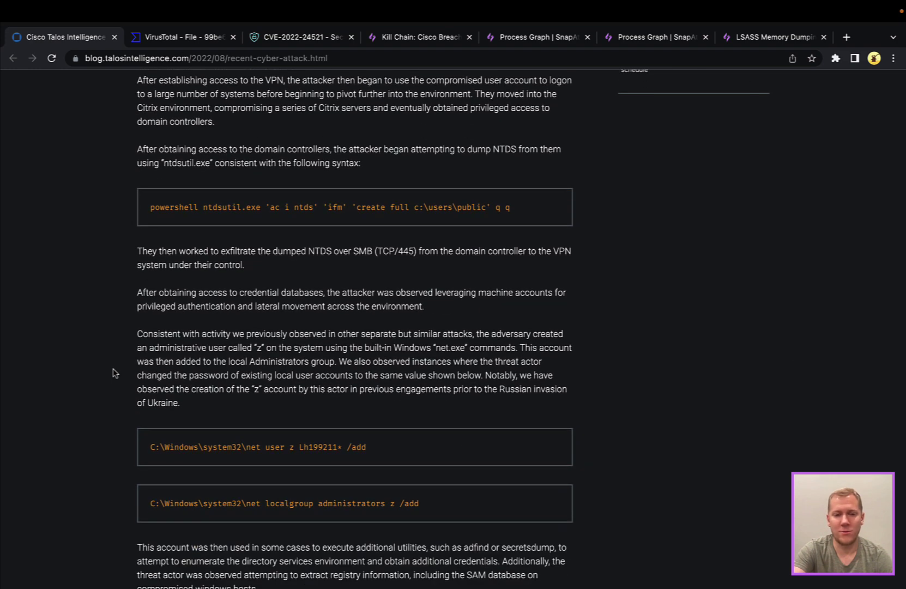
pyautogui.scroll(-1, 115, 373)
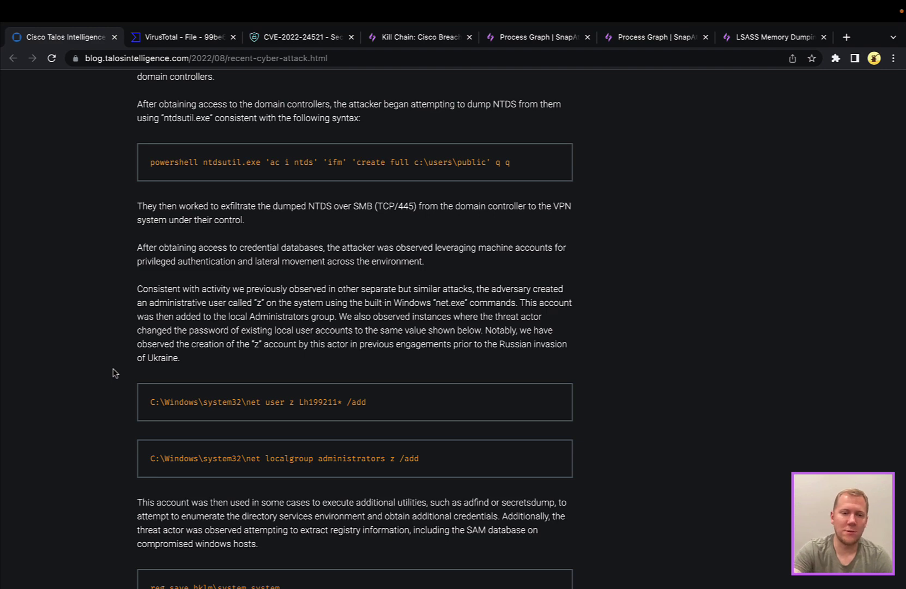
pyautogui.scroll(-2, 115, 373)
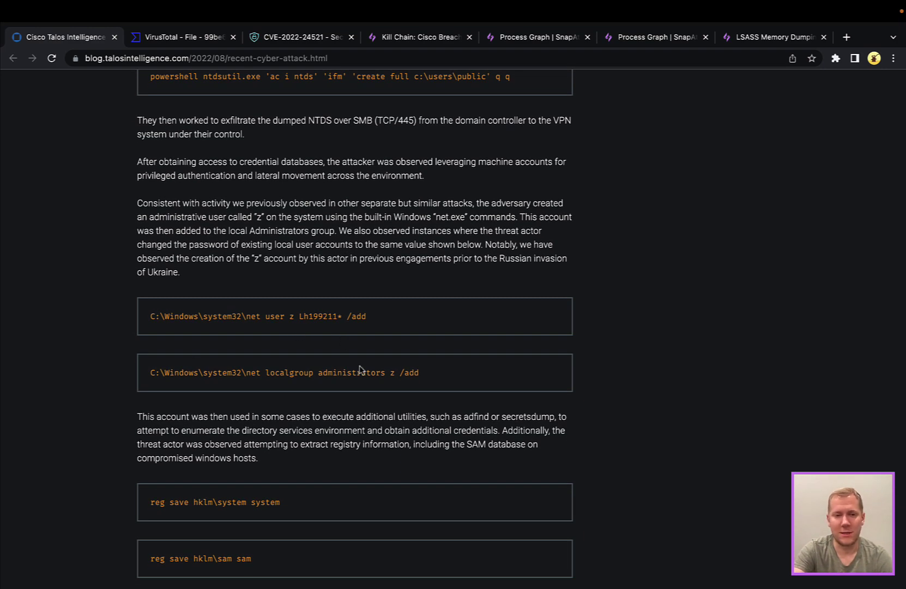
pyautogui.scroll(-5, 129, 341)
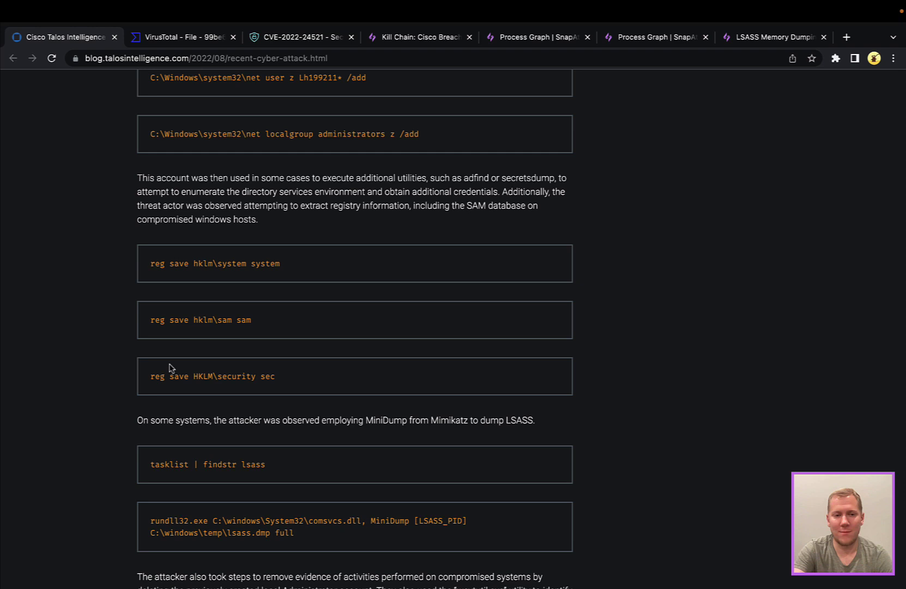
pyautogui.scroll(-3, 101, 348)
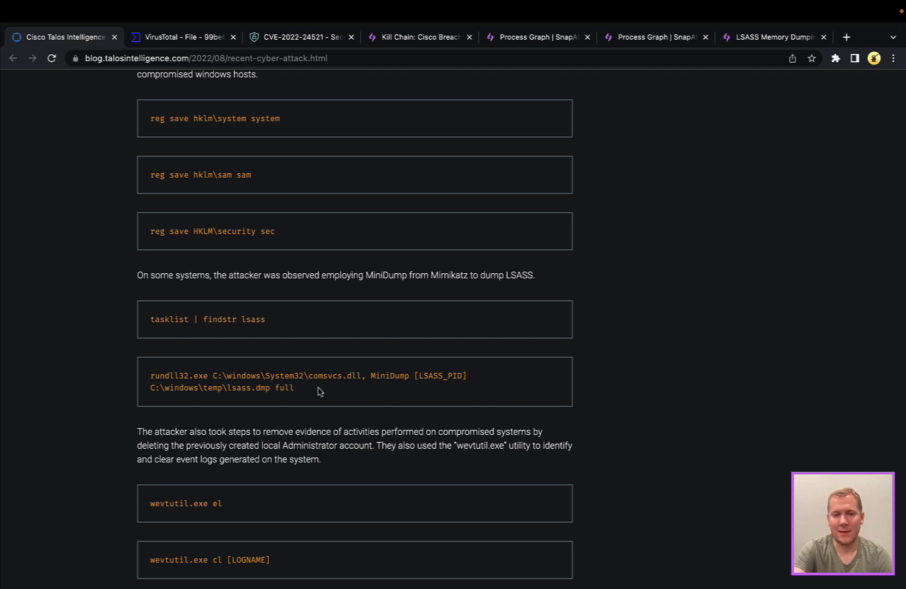
pyautogui.scroll(-3, 48, 386)
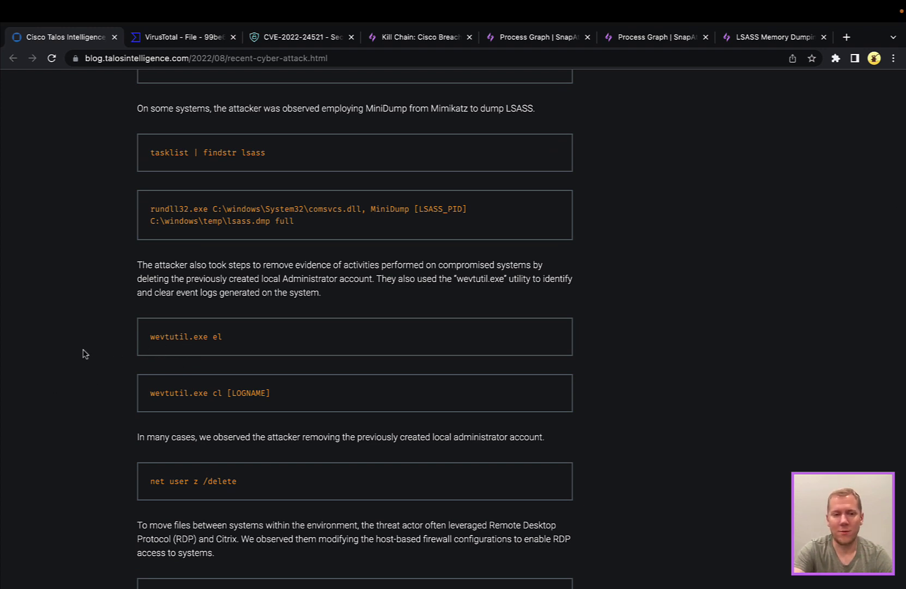
# Scroll past the MITRE ATT&CK mapping to the Indicators of Compromise SHA256 hash and IP list
pyautogui.scroll(-4, 107, 352)
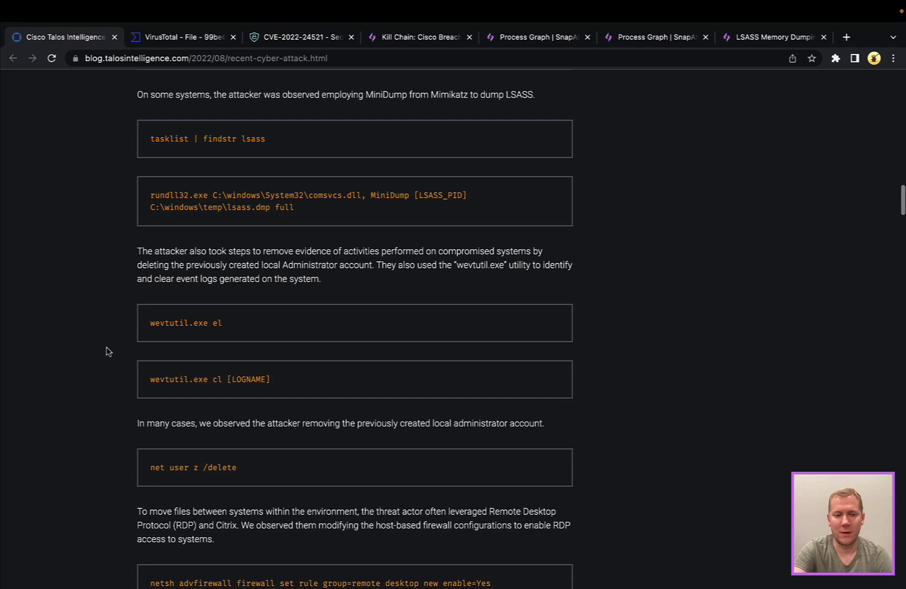
pyautogui.scroll(-2, 107, 351)
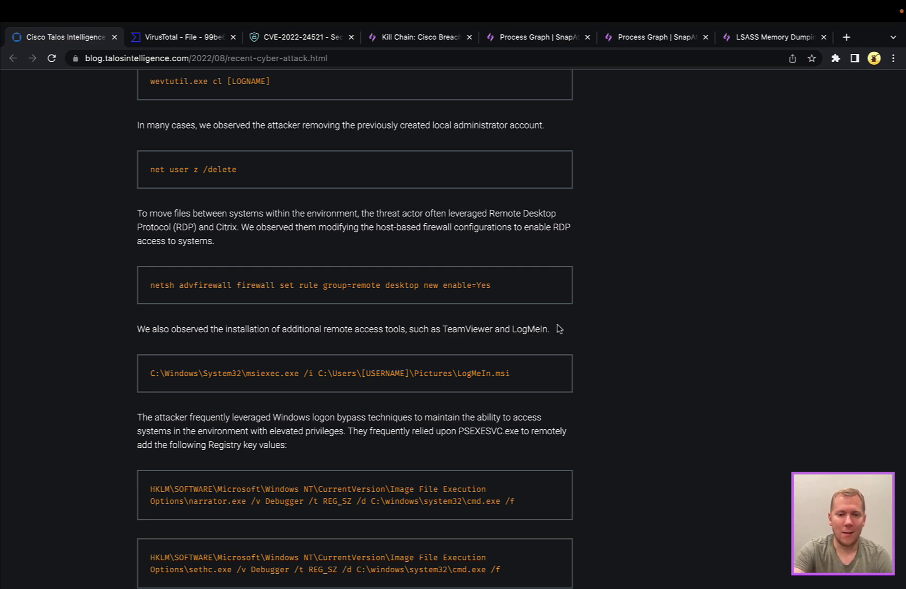
pyautogui.scroll(-3, 559, 329)
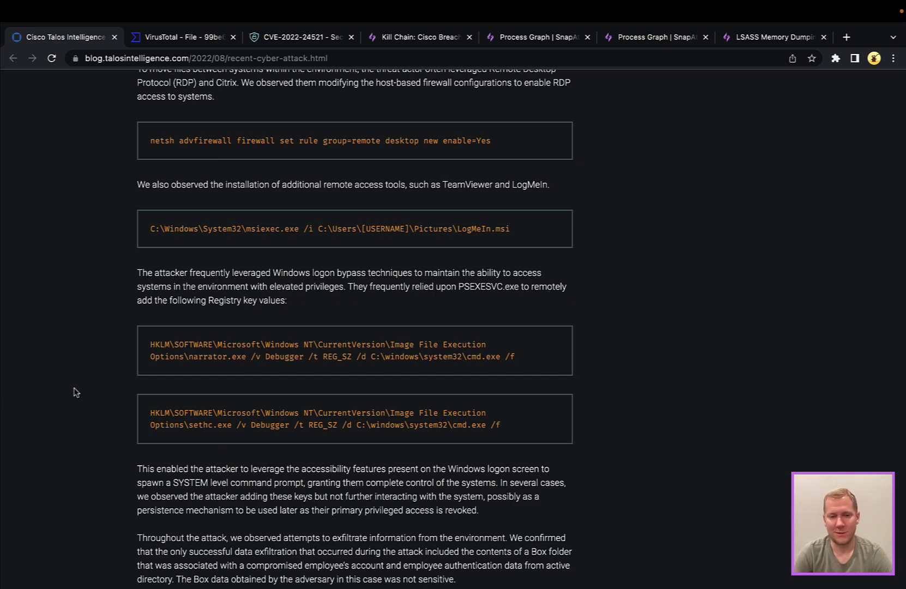
pyautogui.scroll(-5, 77, 392)
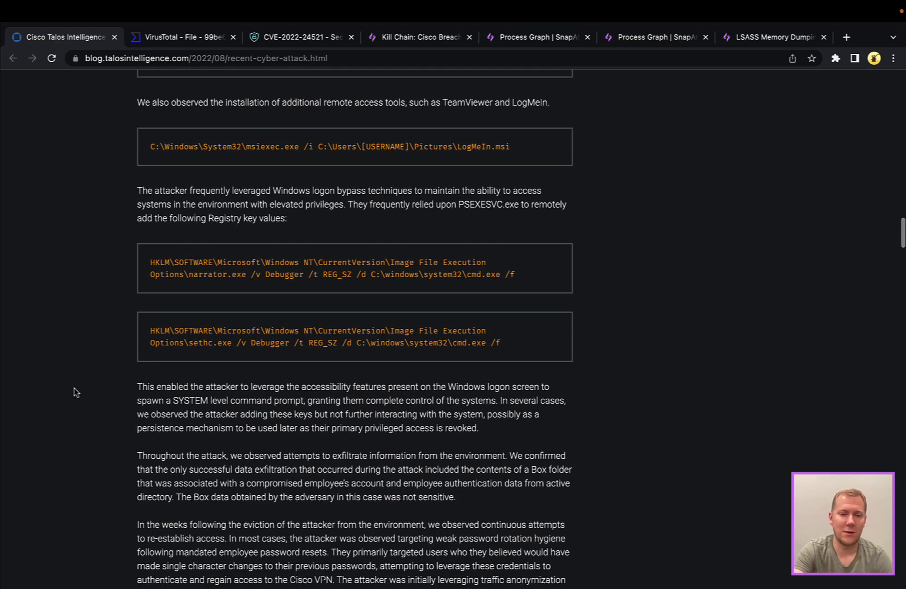
pyautogui.scroll(-3, 76, 392)
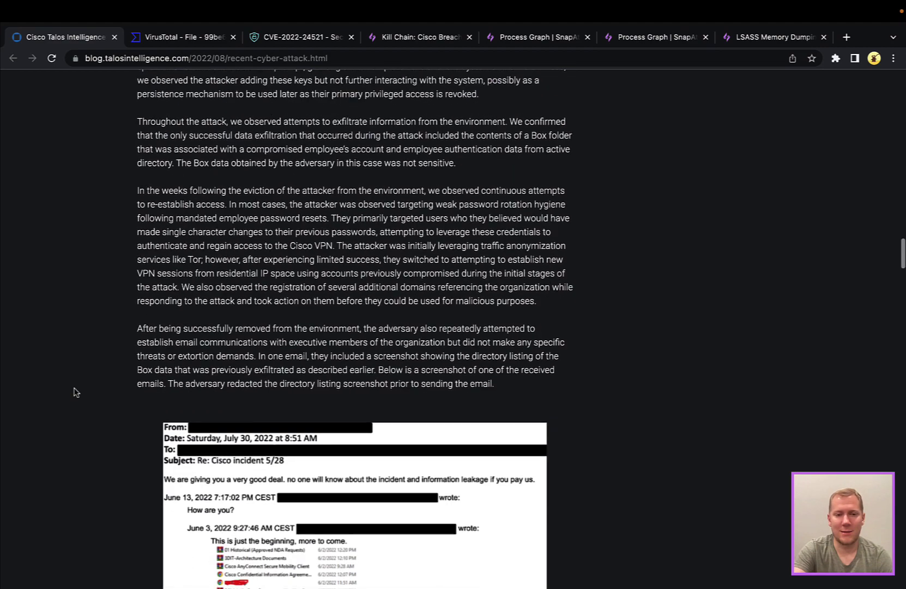
pyautogui.scroll(3, 77, 392)
pyautogui.scroll(3, 75, 393)
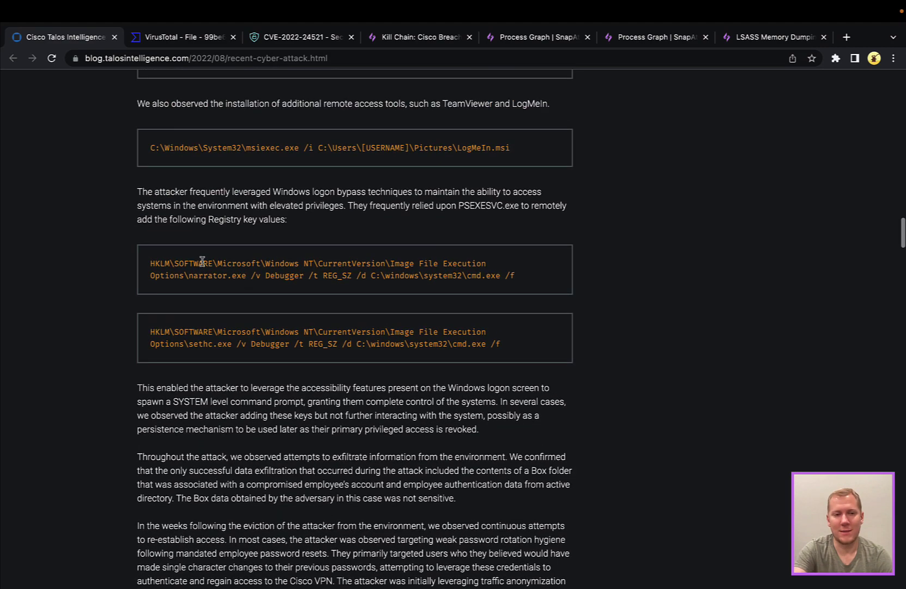
pyautogui.scroll(-15, 116, 314)
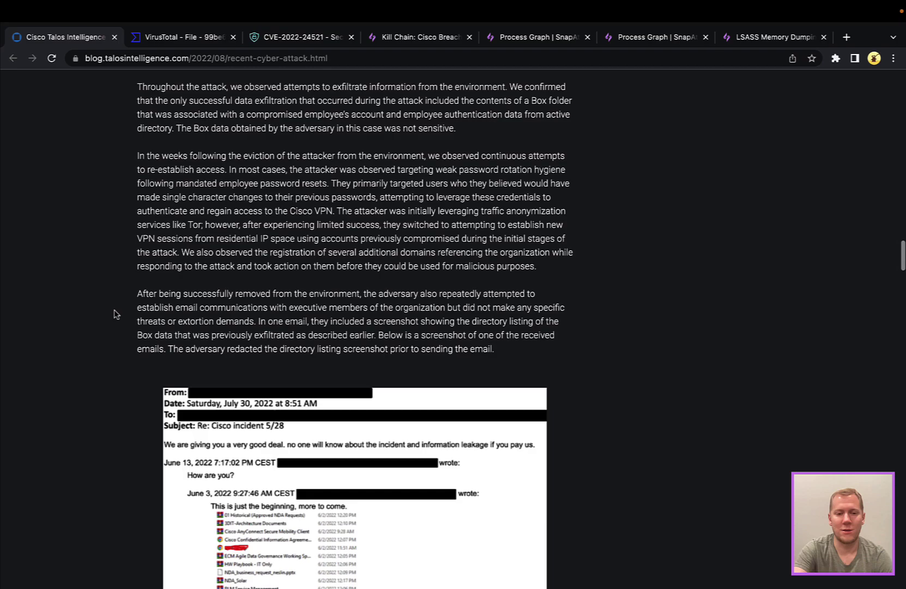
pyautogui.scroll(-10, 116, 314)
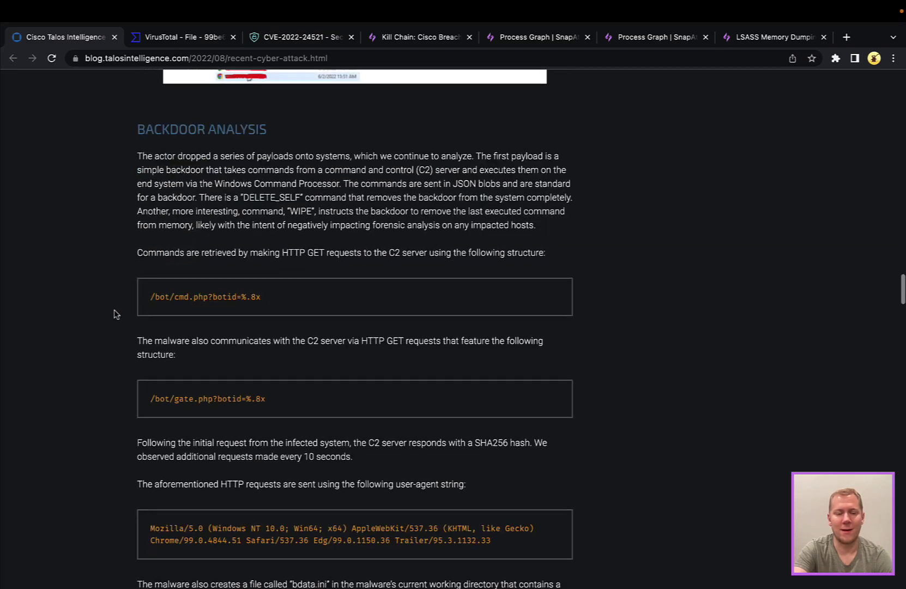
pyautogui.scroll(-14, 116, 314)
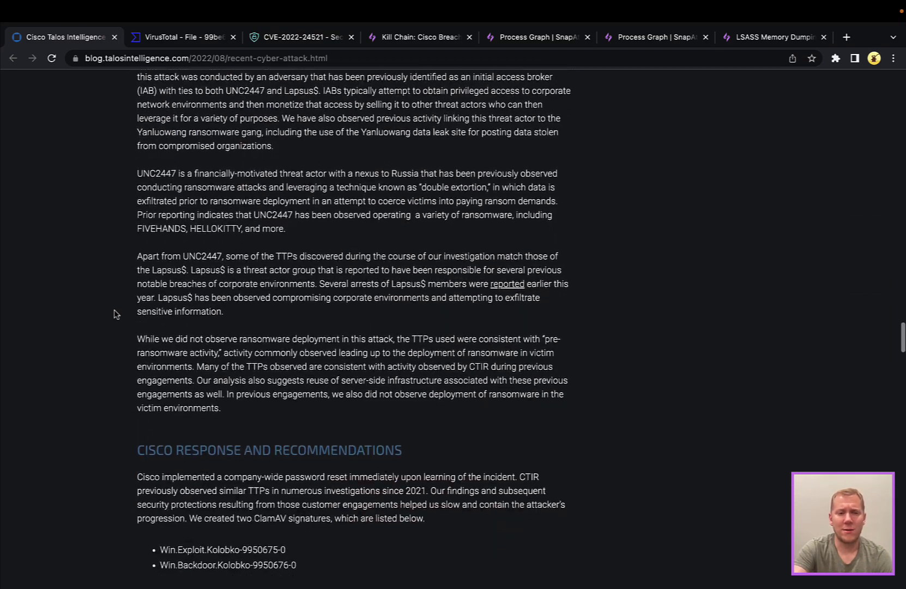
pyautogui.scroll(-20, 116, 314)
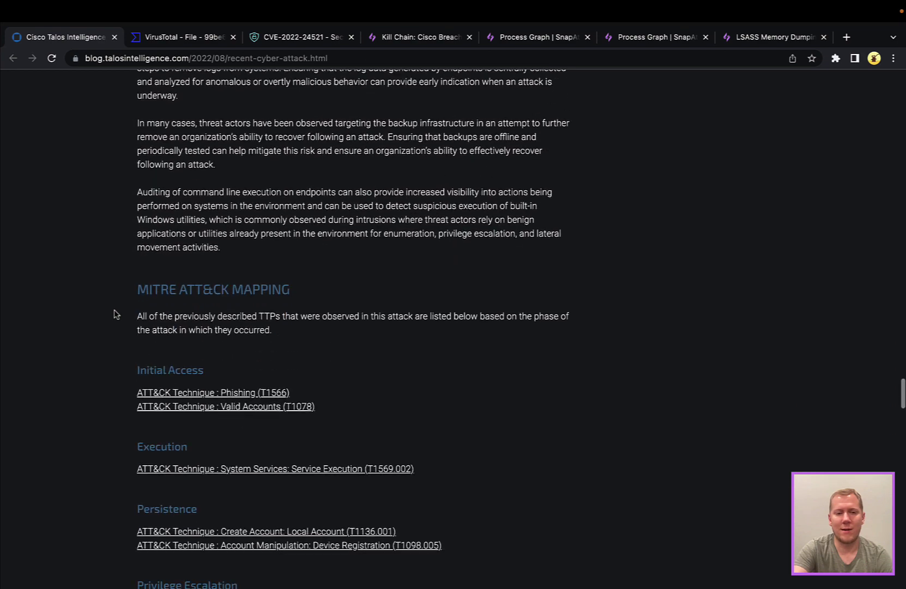
pyautogui.scroll(-6, 116, 314)
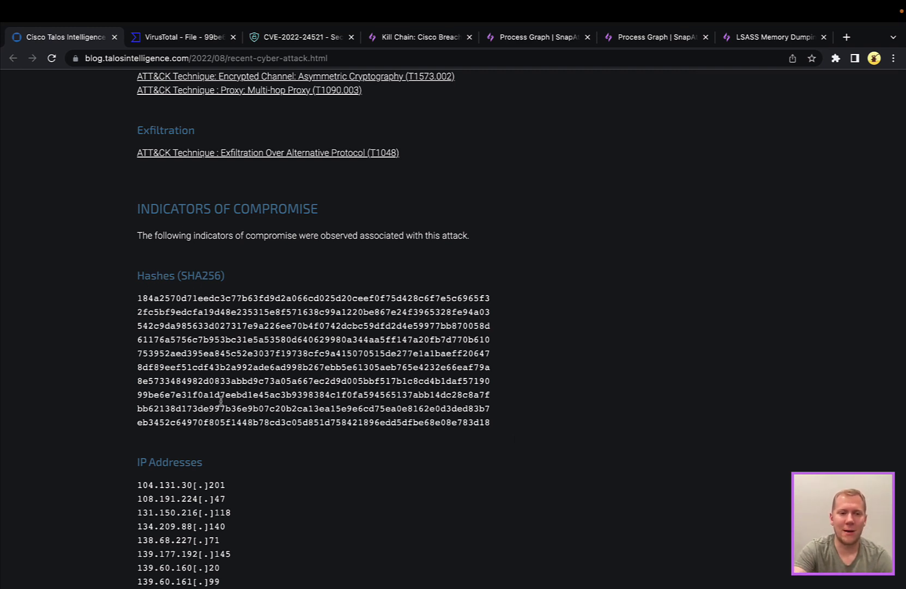
# View the VirusTotal report showing 41 of 71 vendors flagging the IOC hash as malicious
pyautogui.click(182, 37)
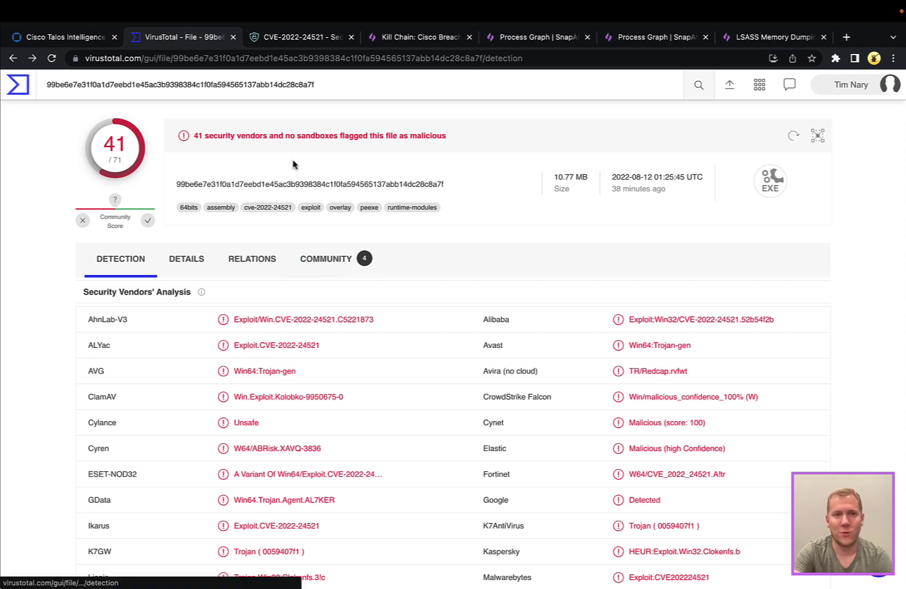
# Open Microsoft's advisory for the CVE-2022-24521 CLFS privilege-escalation vulnerability
pyautogui.click(283, 37)
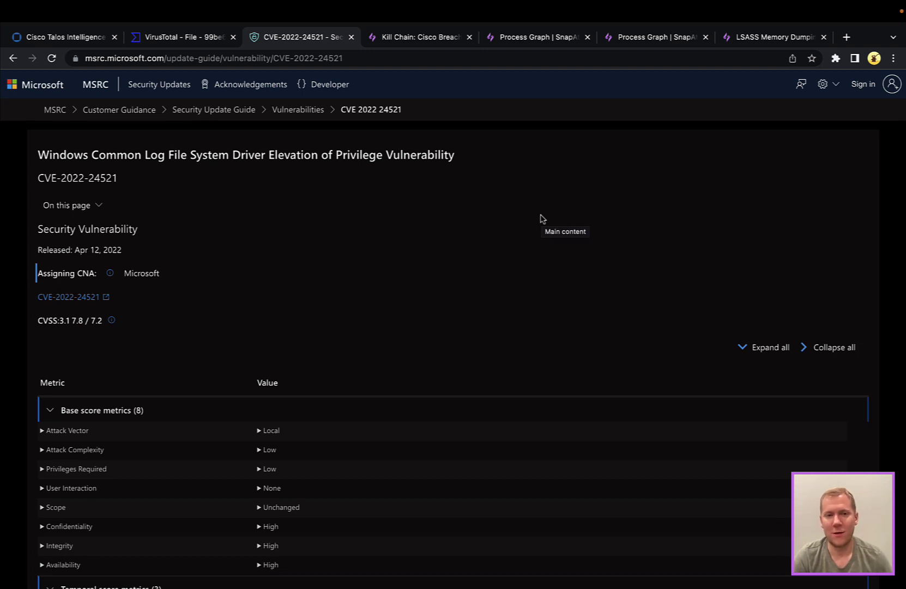
pyautogui.scroll(-5, 524, 227)
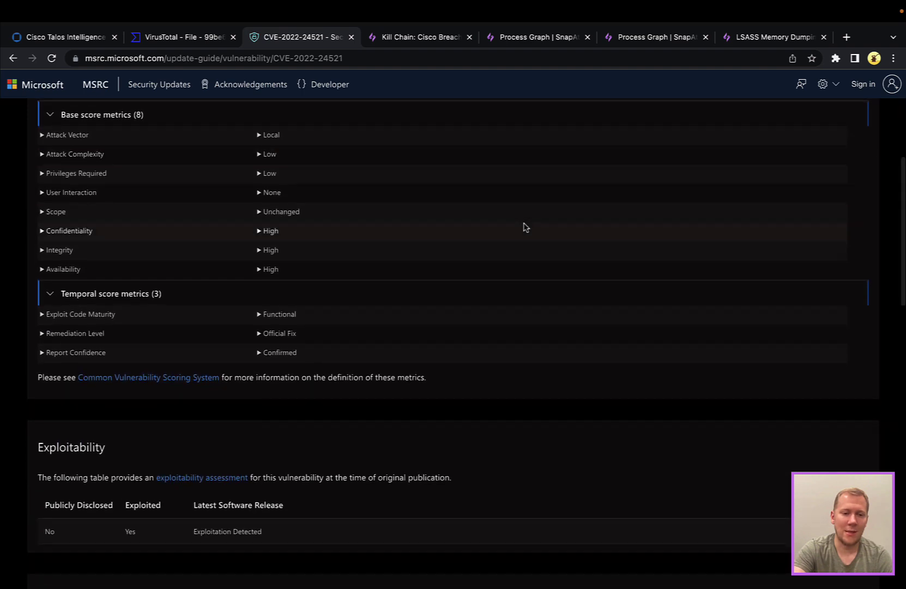
pyautogui.scroll(-3, 524, 227)
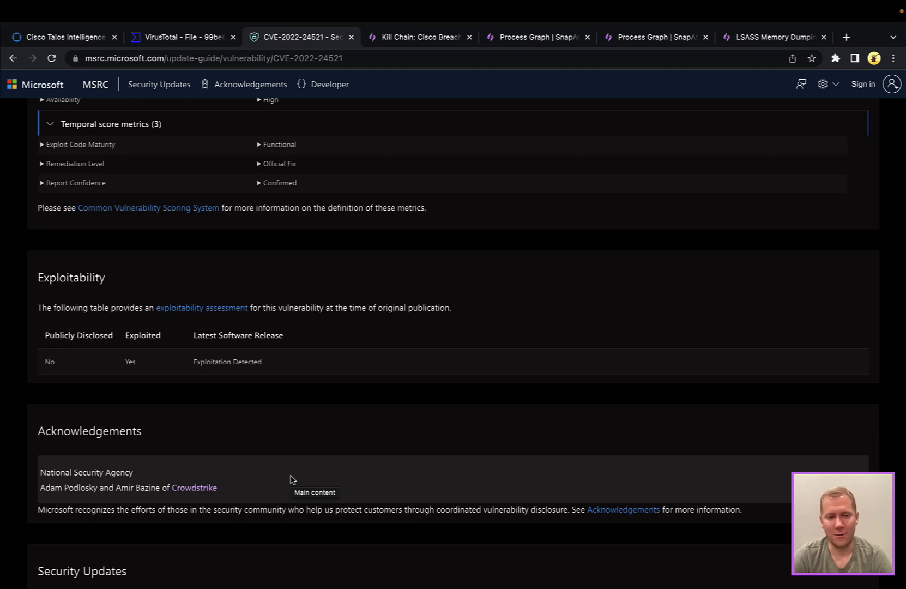
pyautogui.scroll(15, 290, 480)
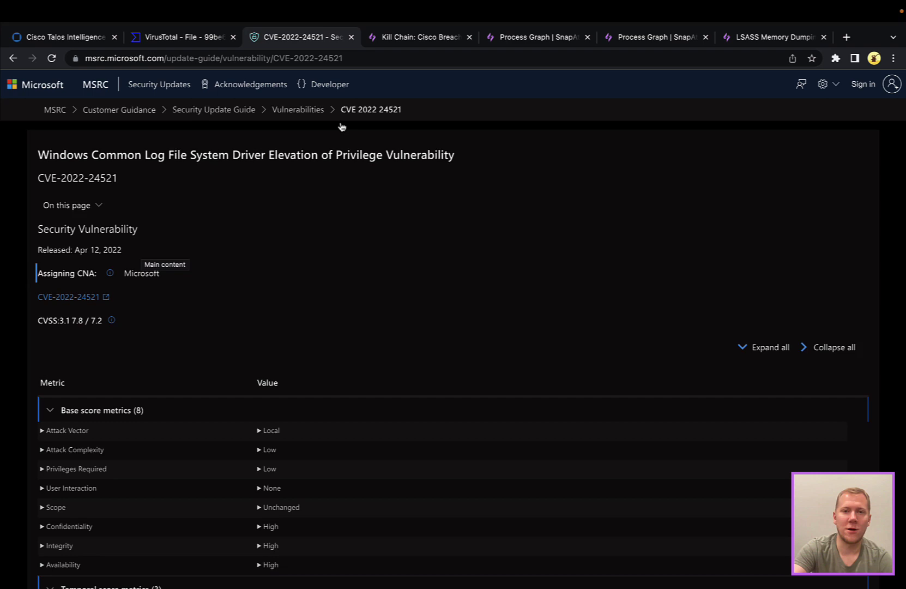
# Switch to the SnapAttack 'Kill Chain: Cisco Breach - May 2022' page and bring the Initial Access video into view
pyautogui.click(400, 44)
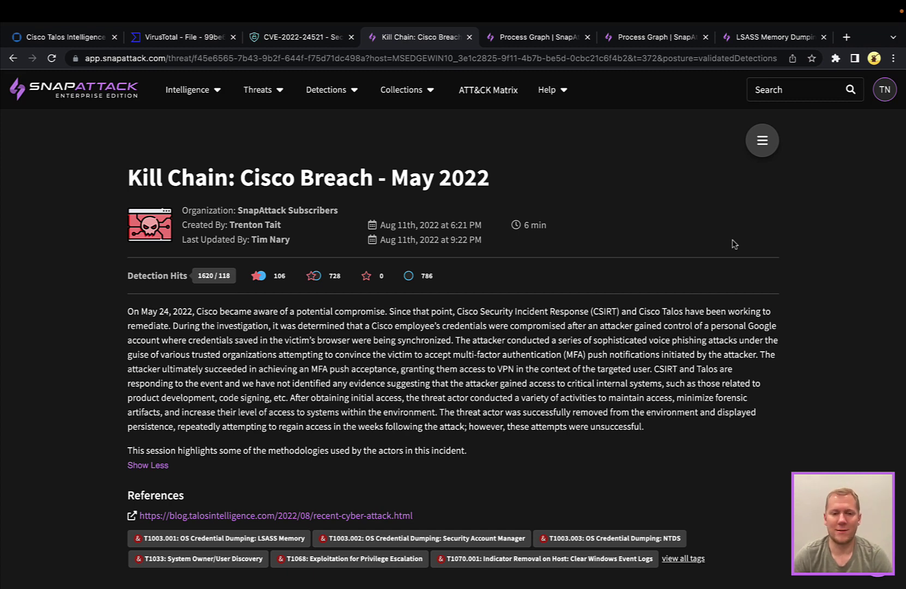
pyautogui.scroll(-4, 764, 278)
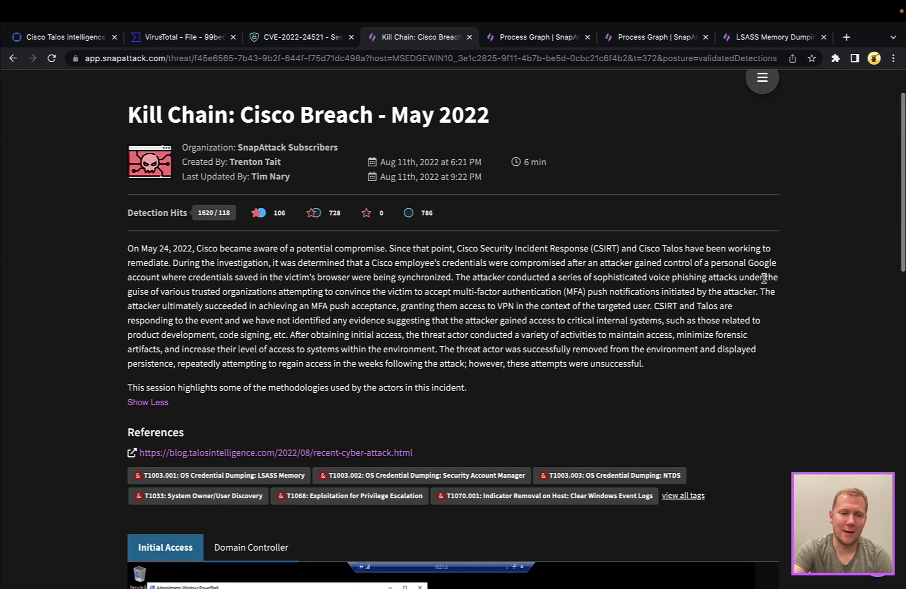
pyautogui.scroll(-6, 764, 279)
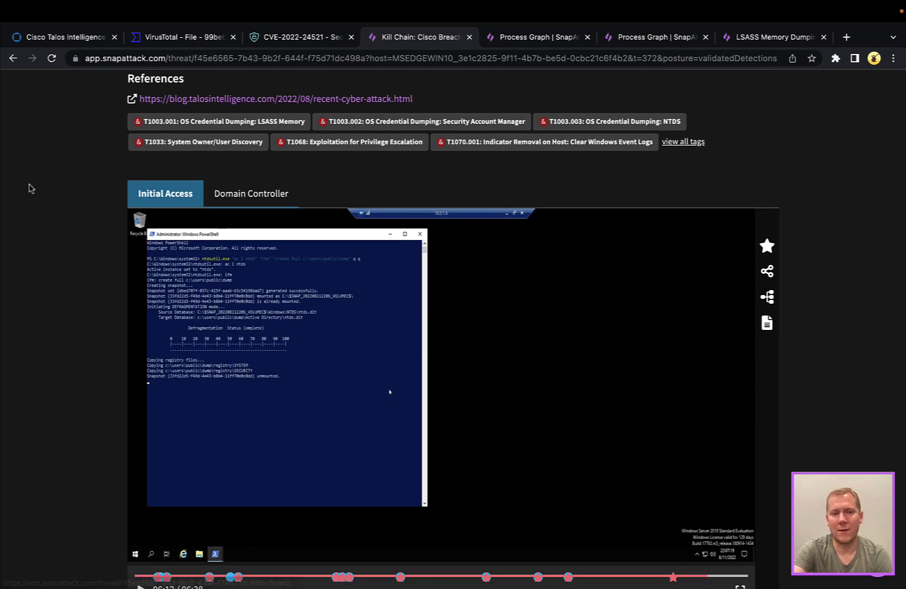
pyautogui.scroll(-2, 30, 188)
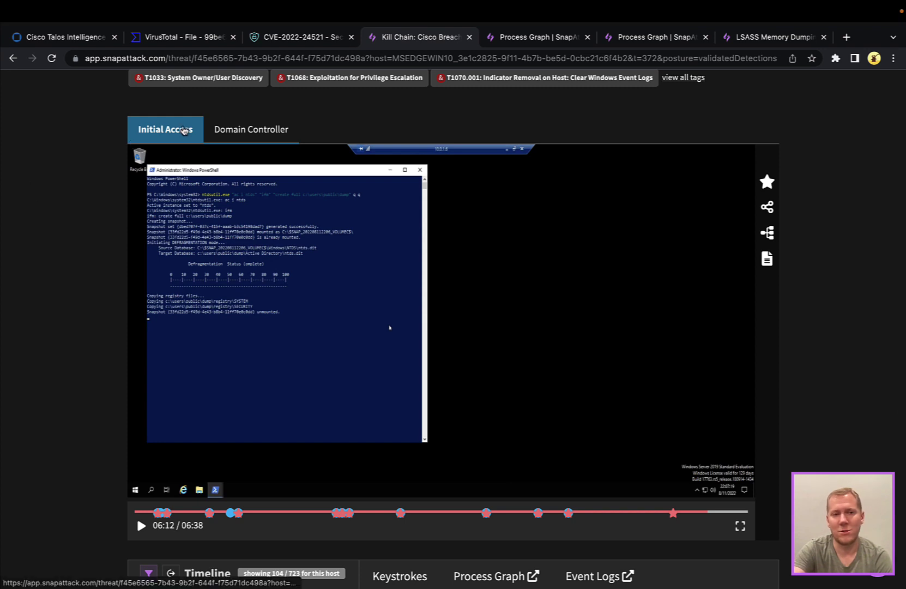
# Restart the Initial Access replay from the beginning to show whoami, net user and administrators-group output
pyautogui.click(145, 513)
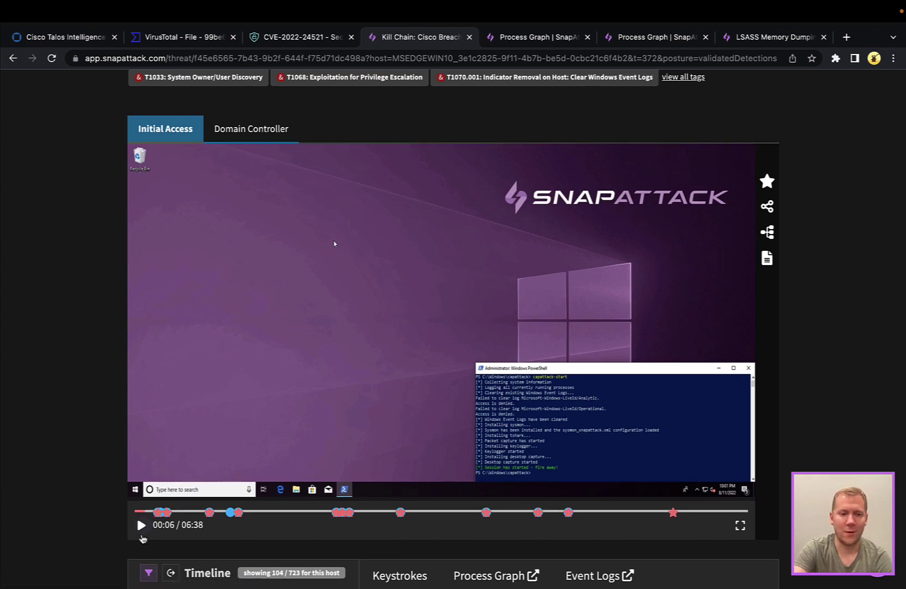
pyautogui.scroll(-1, 142, 538)
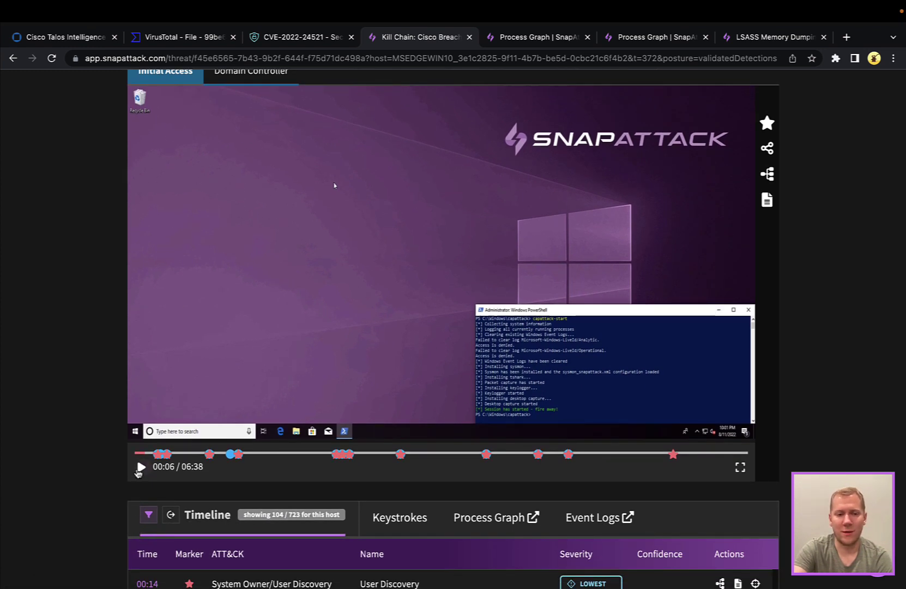
pyautogui.click(141, 467)
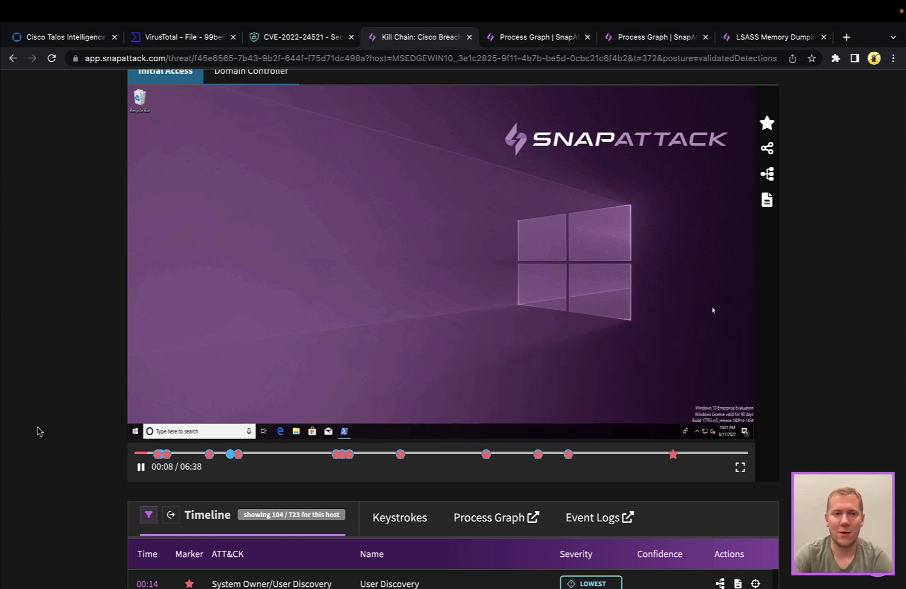
pyautogui.scroll(1, 38, 431)
pyautogui.scroll(-1, 99, 462)
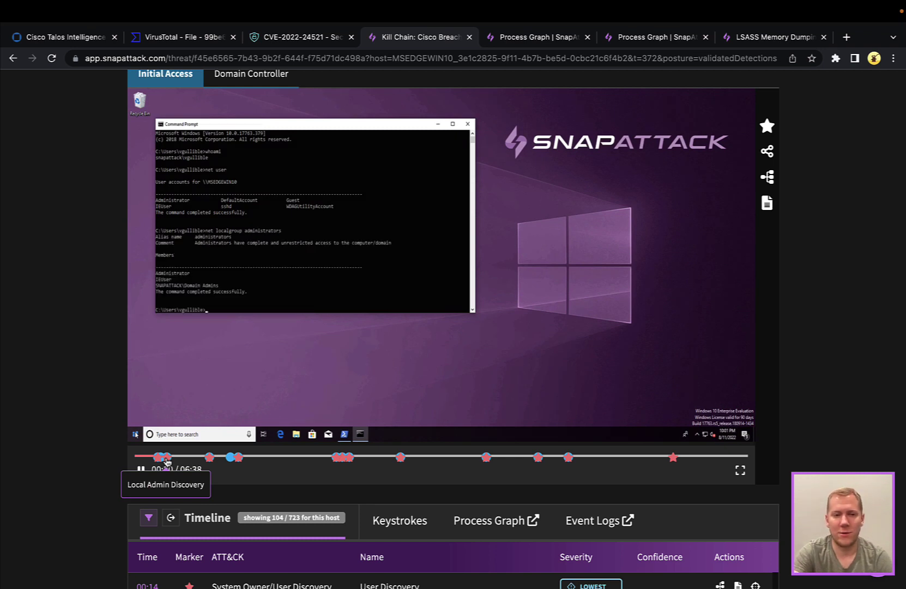
# Jump the replay forward through 00:41, the Dump SYSTEM marker and 02:33 to about 02:50
pyautogui.click(199, 457)
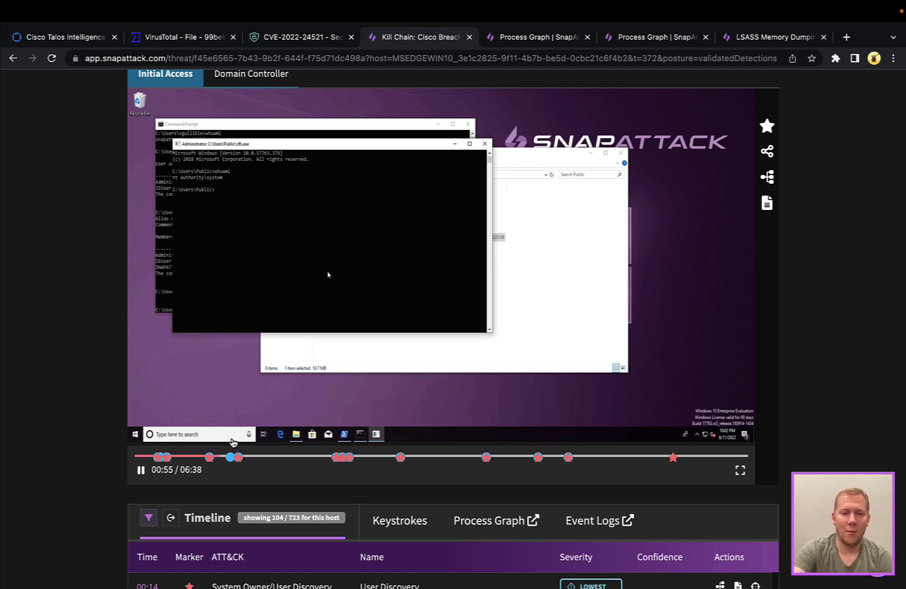
pyautogui.moveTo(244, 464)
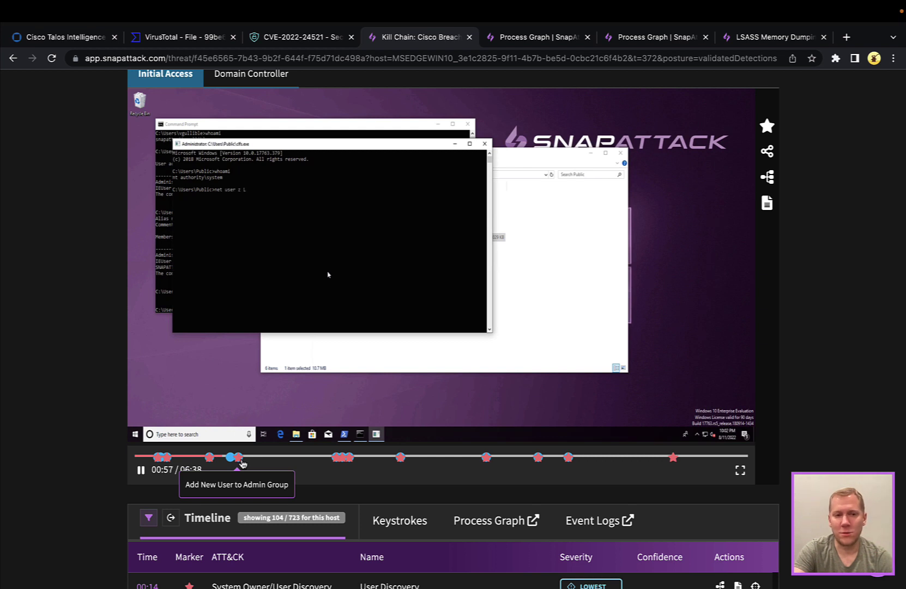
pyautogui.click(343, 461)
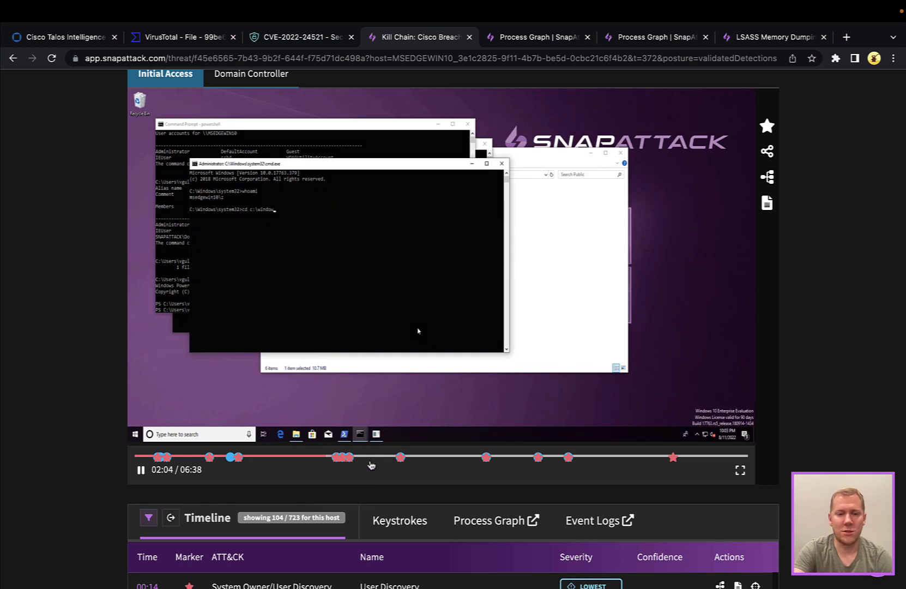
pyautogui.click(371, 464)
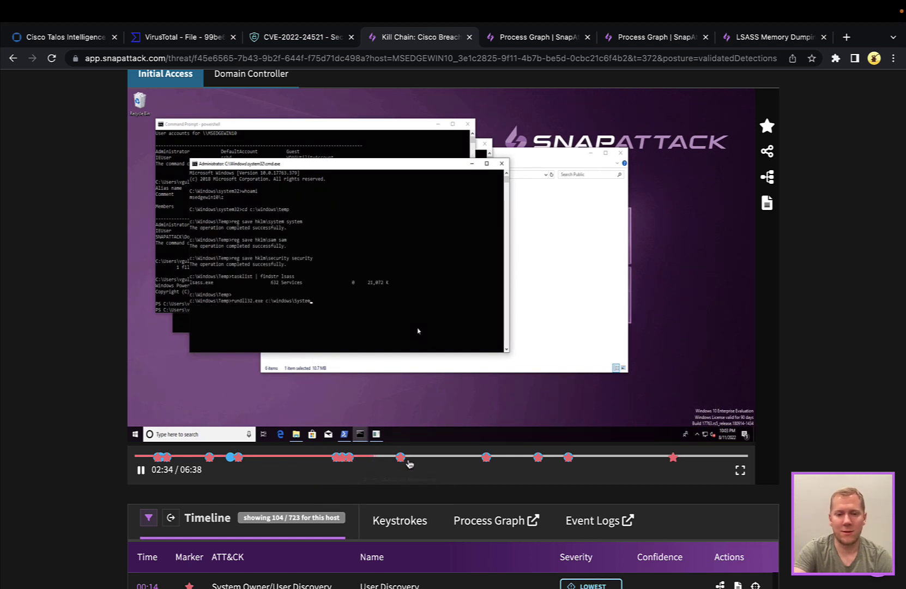
pyautogui.click(408, 463)
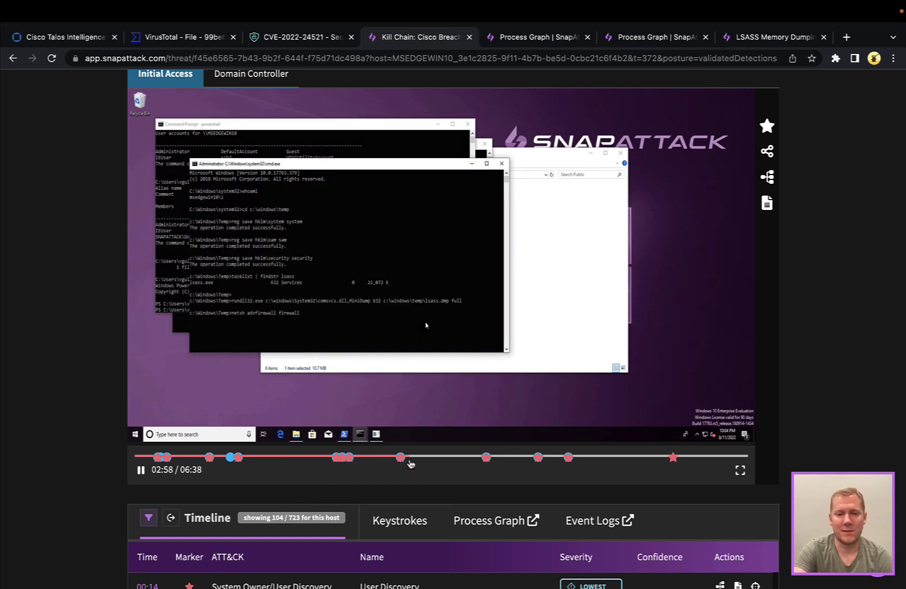
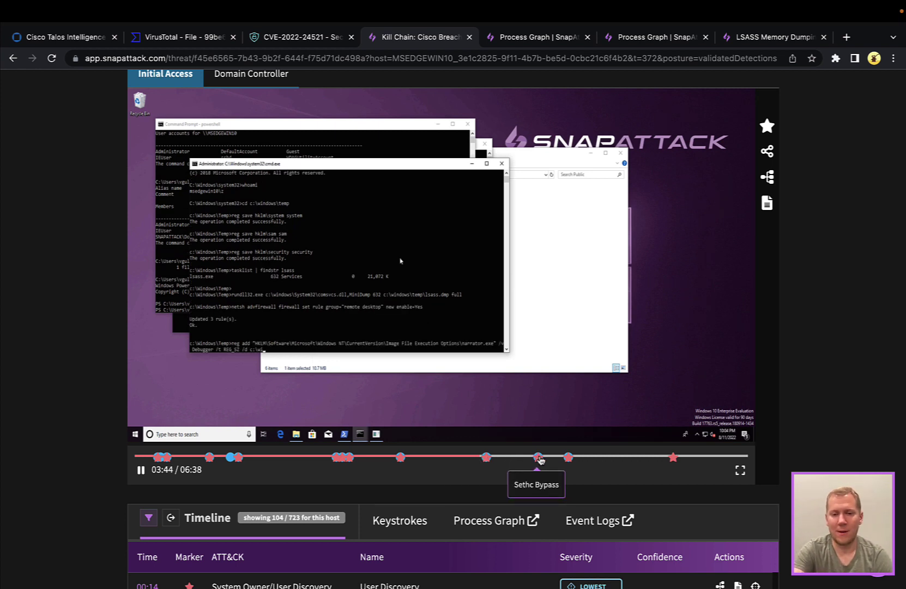
# Skip the replay past Clear Logs to the Dump NTDS step and pause it at 05:53
pyautogui.click(546, 458)
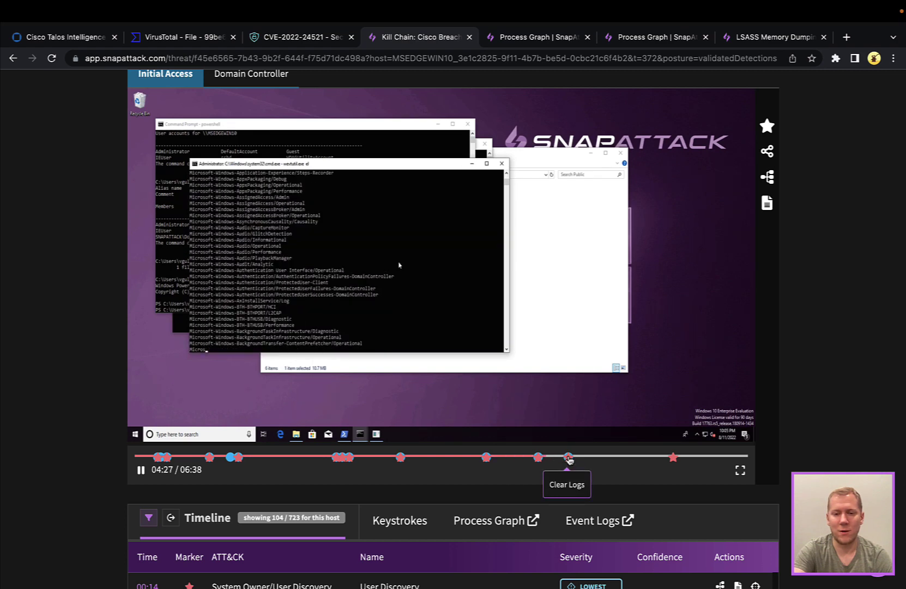
pyautogui.click(560, 460)
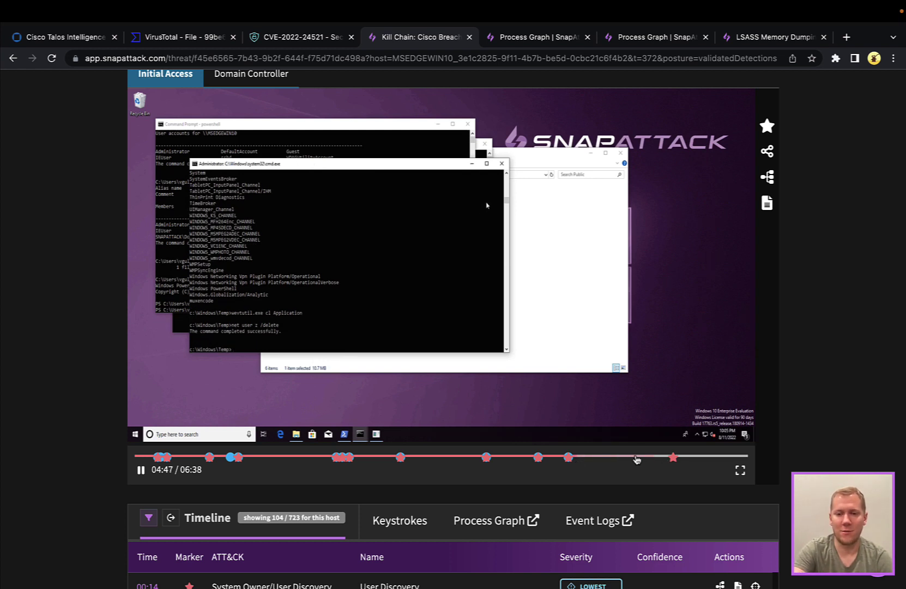
pyautogui.click(630, 457)
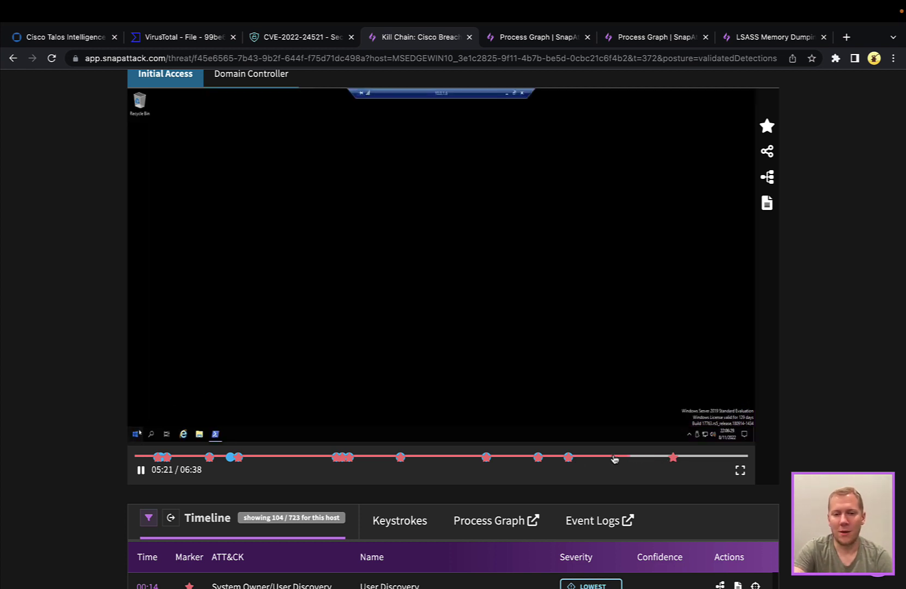
pyautogui.click(615, 457)
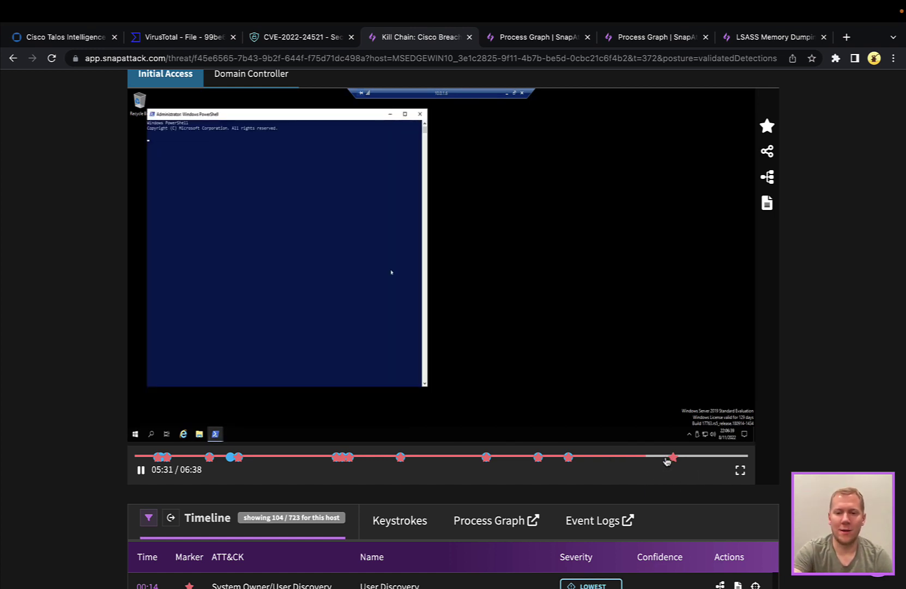
pyautogui.click(667, 457)
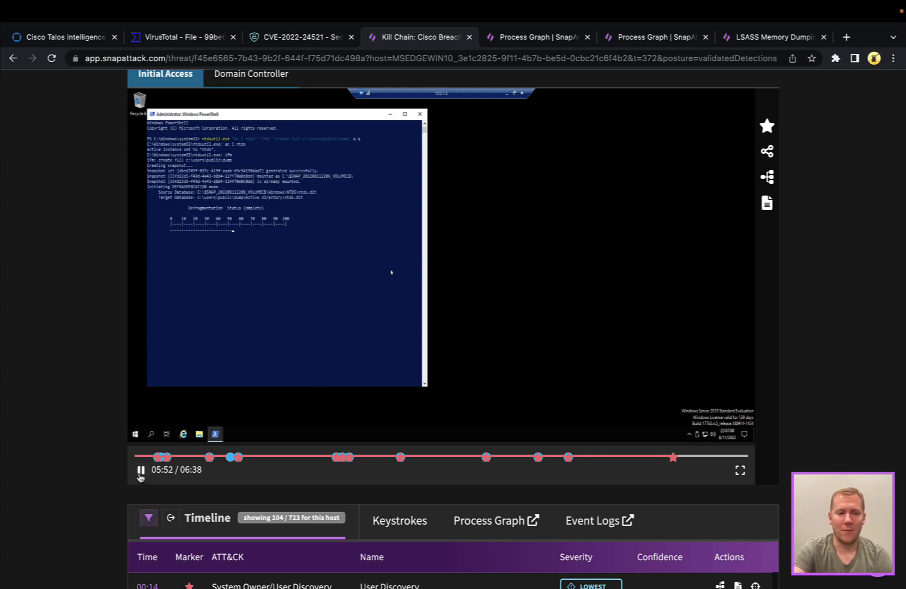
pyautogui.click(140, 472)
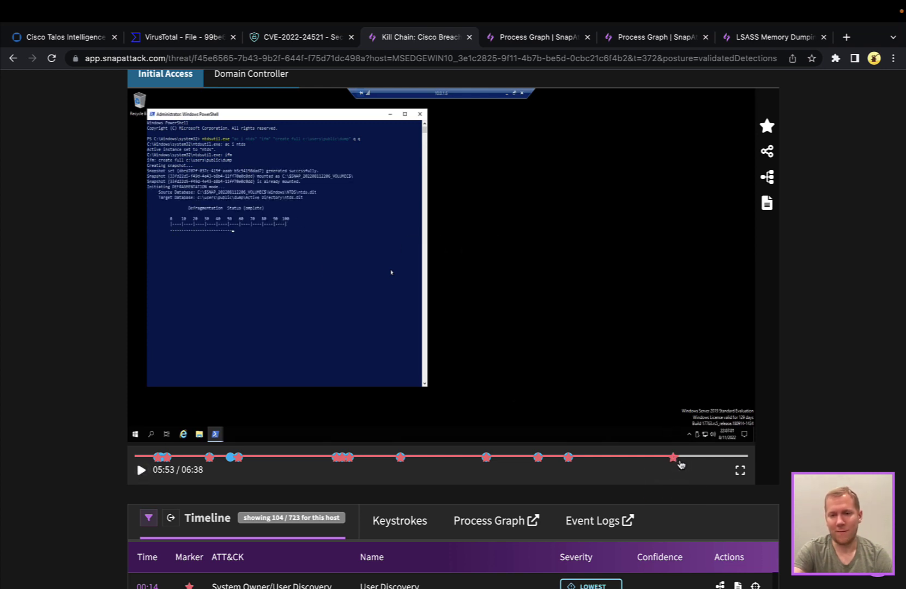
# Scroll through the Timeline table's detections, from the 04:21 Sethc Bypass to Dump NTDS at 05:48
pyautogui.scroll(1, 682, 464)
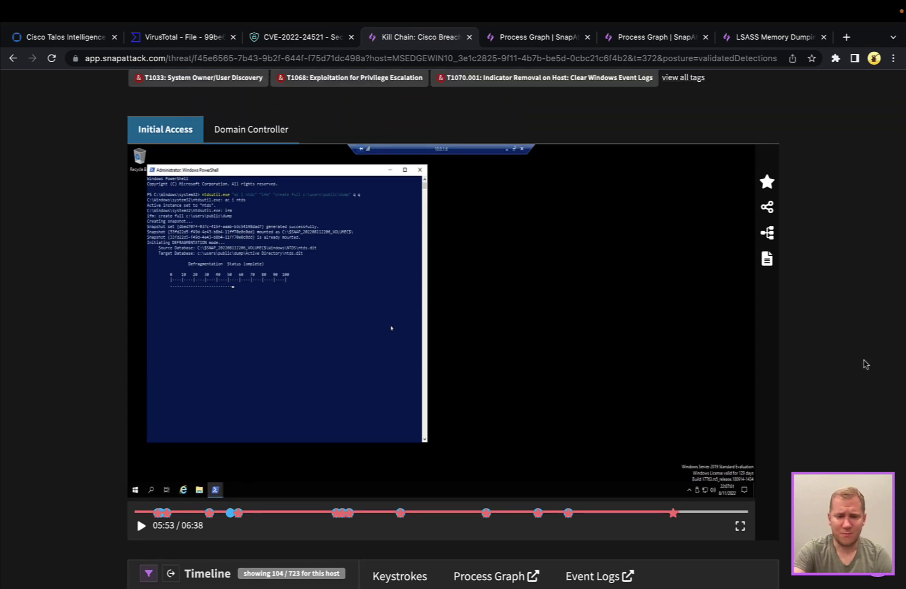
pyautogui.scroll(-6, 866, 364)
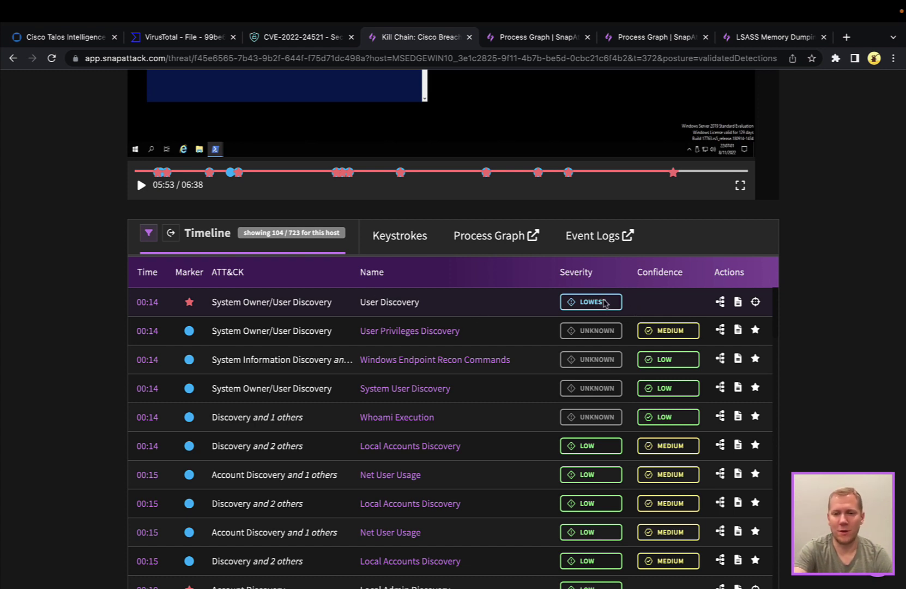
pyautogui.scroll(-3, 820, 319)
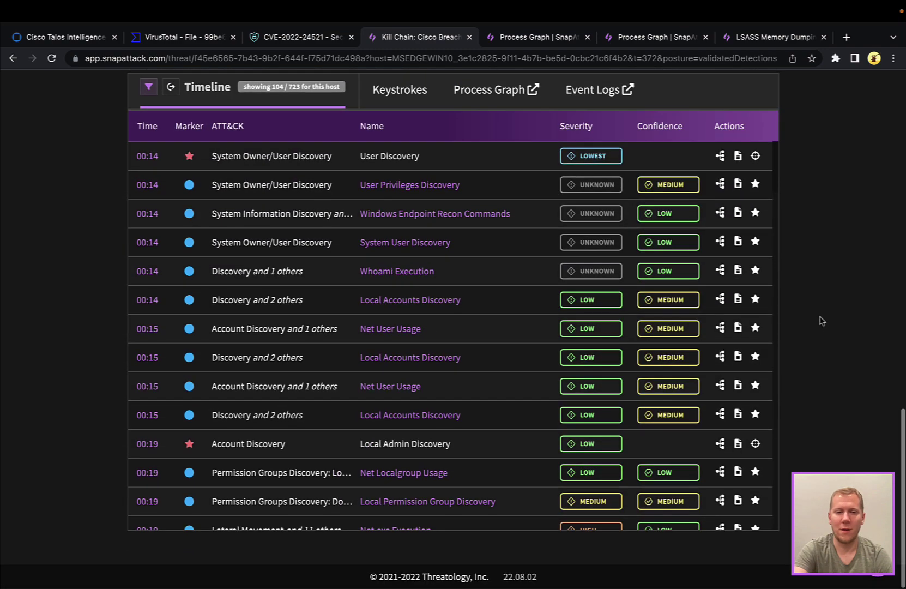
pyautogui.scroll(-15, 543, 339)
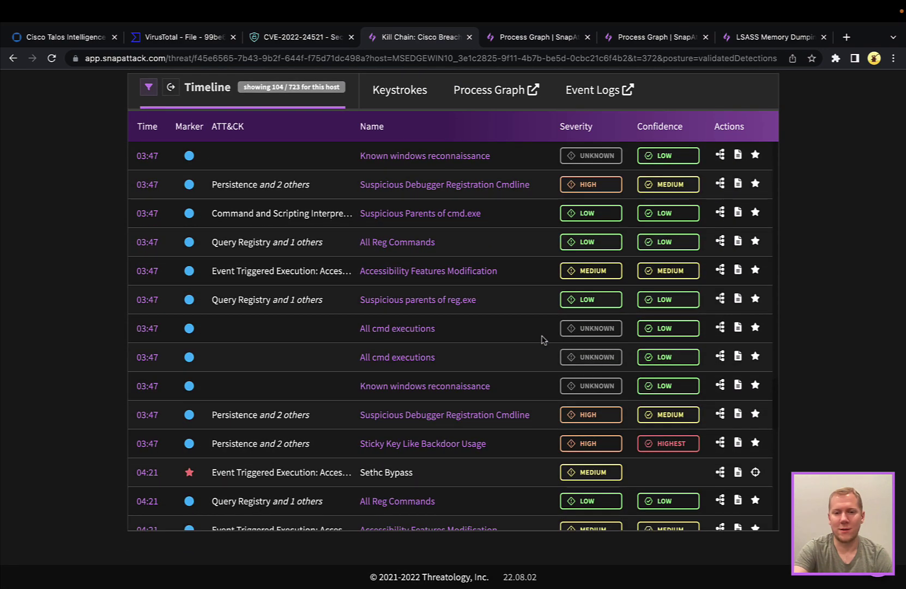
pyautogui.scroll(-10, 542, 339)
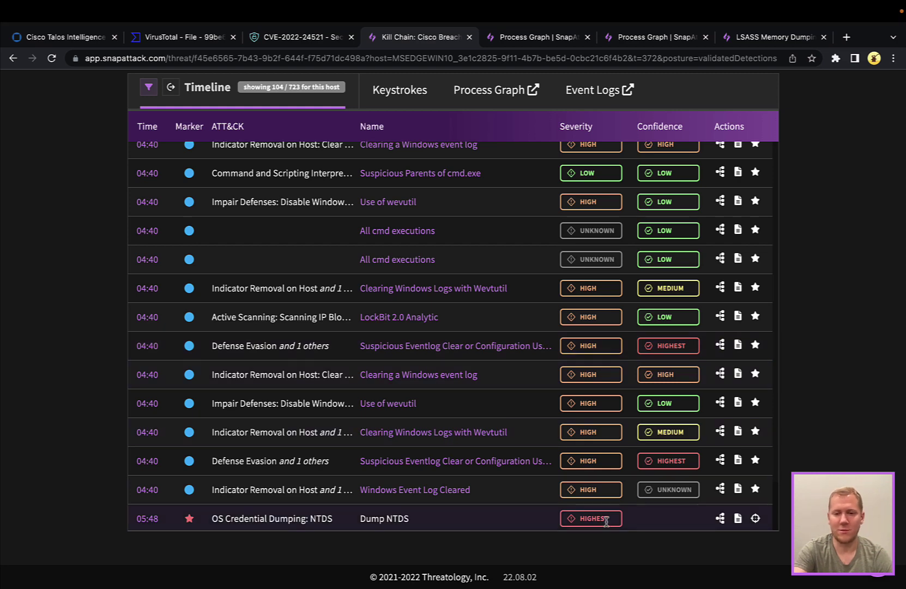
pyautogui.scroll(3, 606, 521)
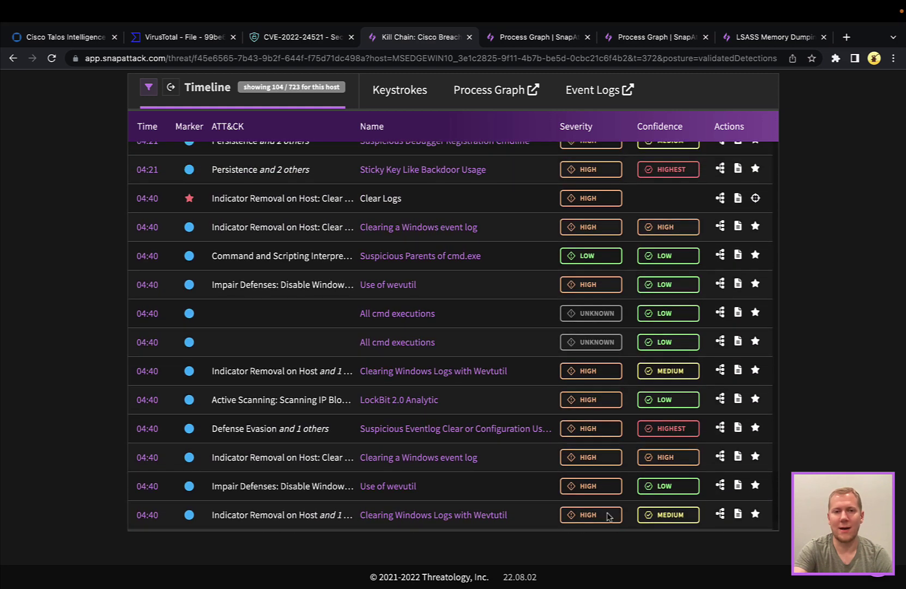
pyautogui.scroll(10, 533, 325)
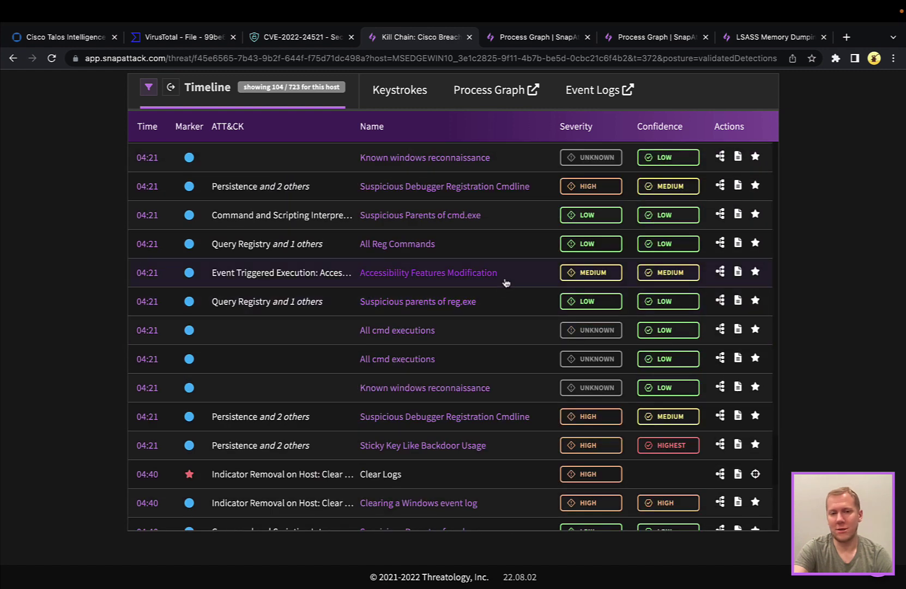
pyautogui.scroll(6, 509, 267)
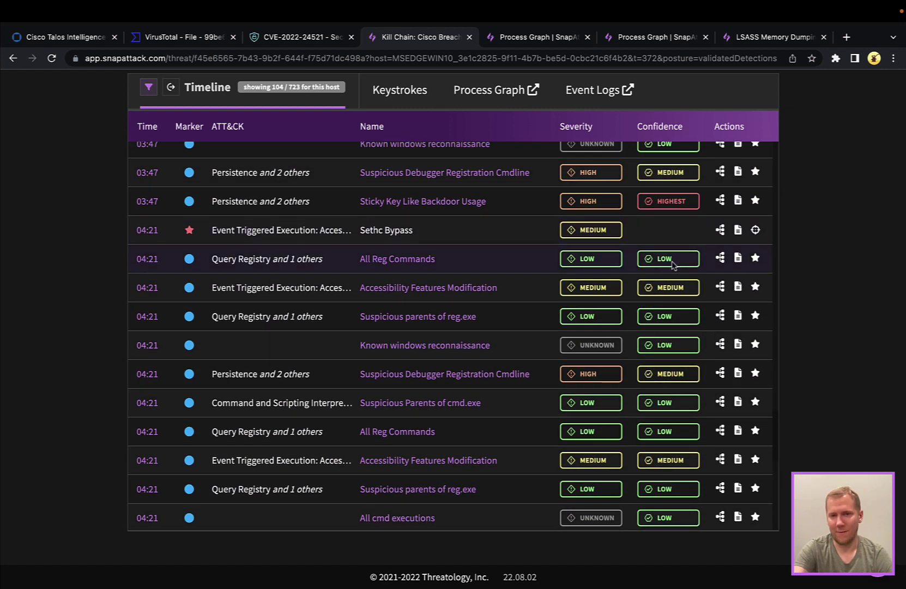
# Switch to the first Process Graph tab tracing ntdsutil.exe from explorer.exe via powershell.exe
pyautogui.click(546, 44)
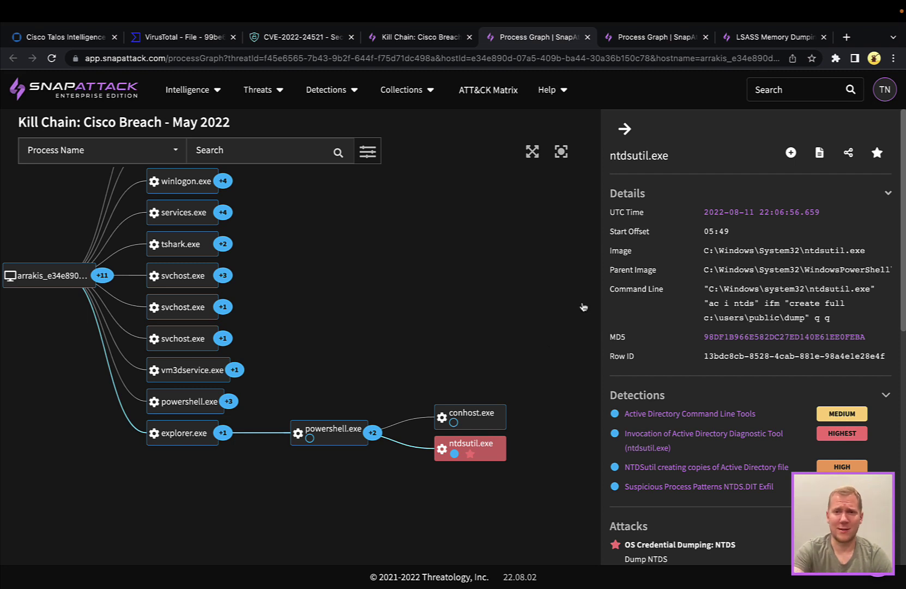
# On the other host's process graph, inspect net1.exe, clfs.exe, its cmd.exe and the administrator-adding net1.exe
pyautogui.click(669, 38)
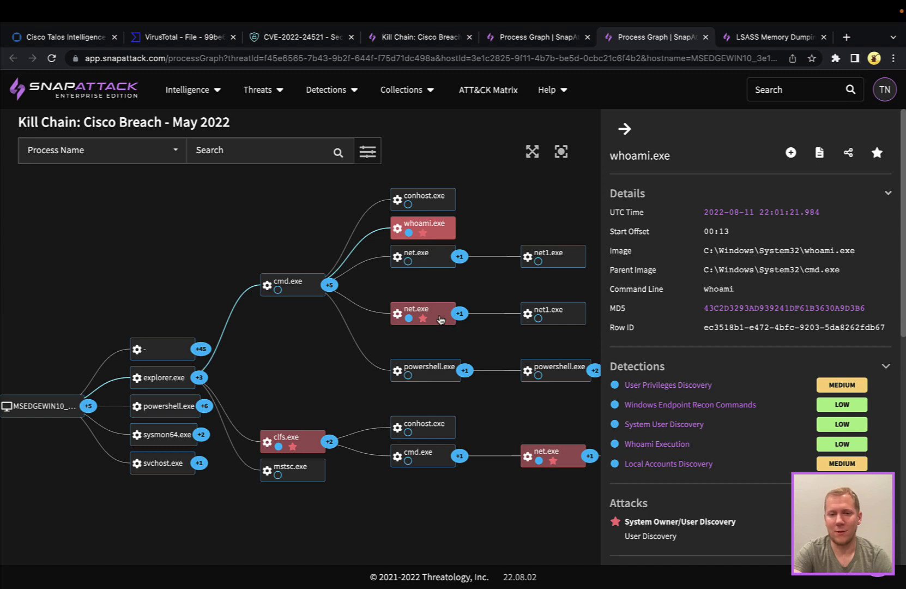
pyautogui.click(570, 319)
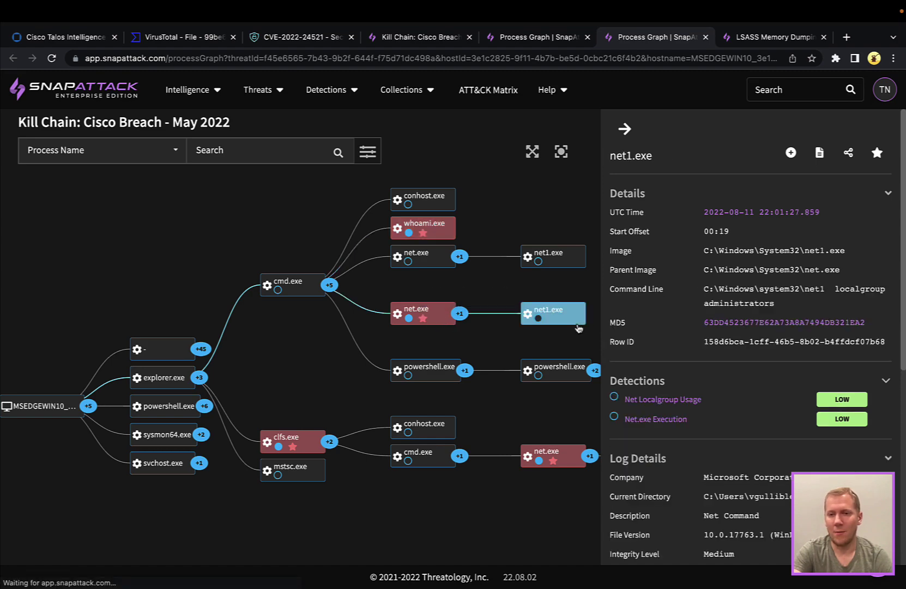
pyautogui.moveTo(546, 208); pyautogui.dragTo(369, 230)
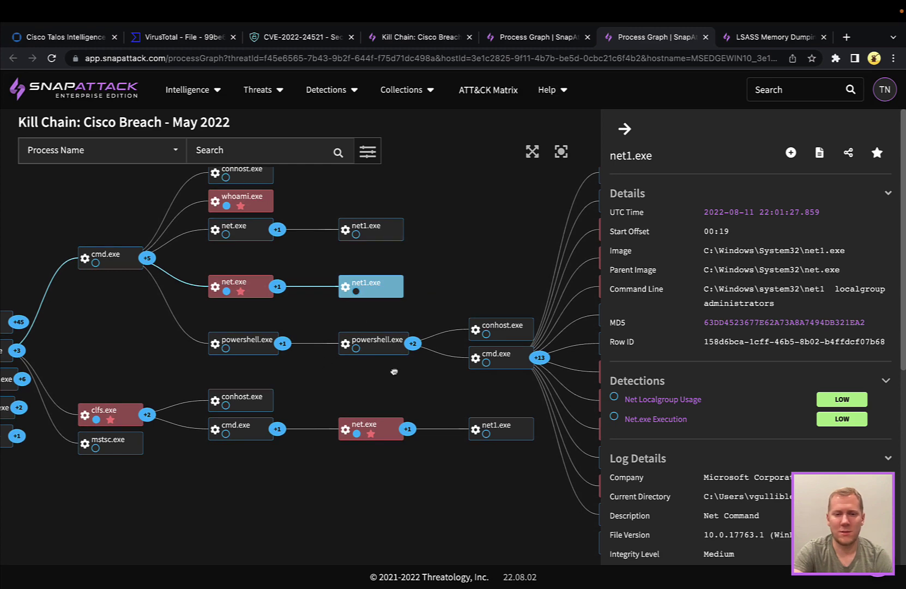
pyautogui.moveTo(394, 371); pyautogui.dragTo(421, 329)
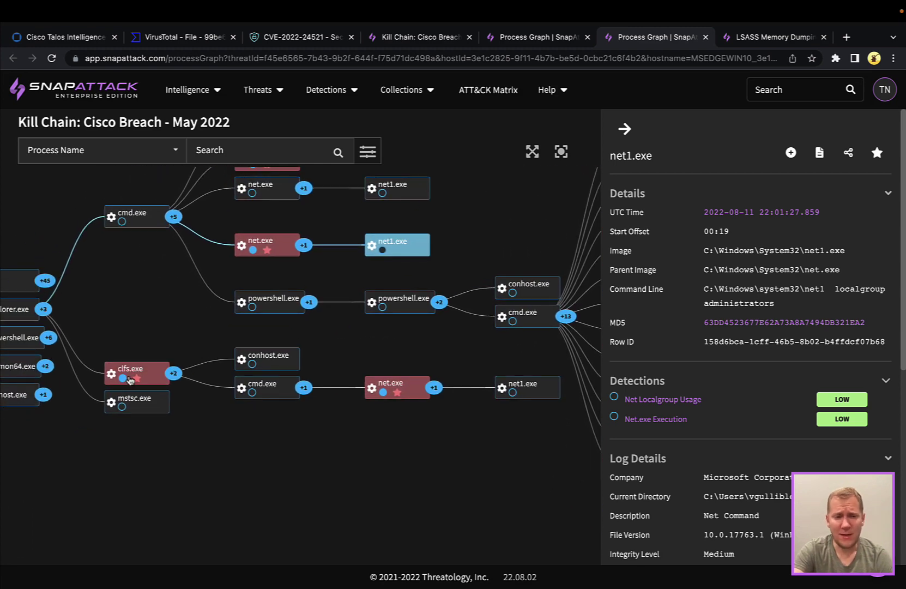
pyautogui.click(149, 379)
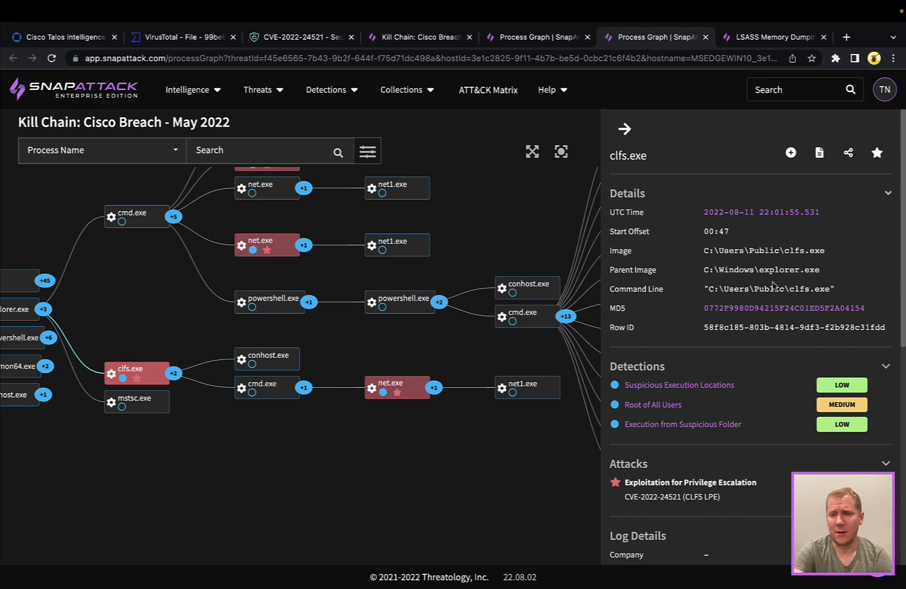
pyautogui.scroll(-4, 748, 382)
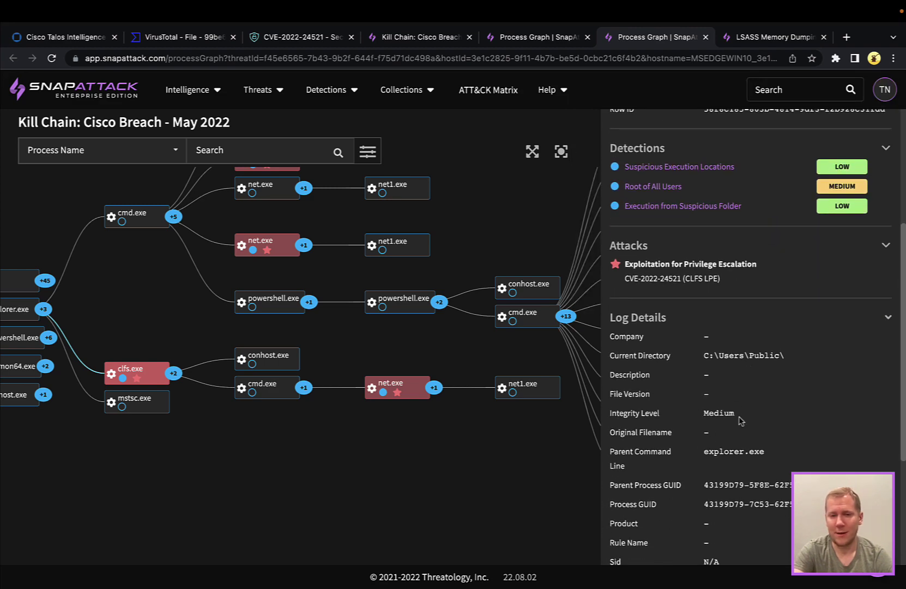
pyautogui.click(279, 399)
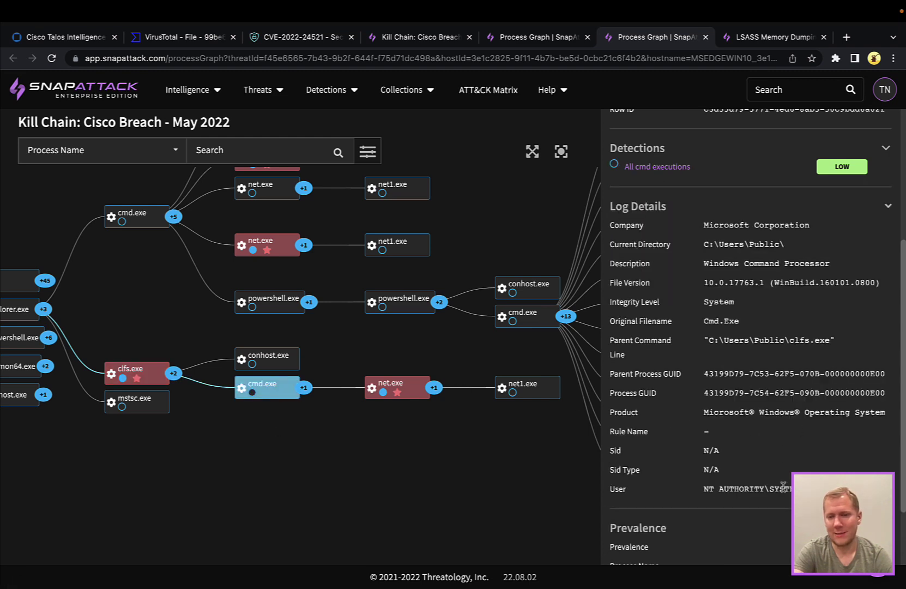
pyautogui.scroll(1, 784, 487)
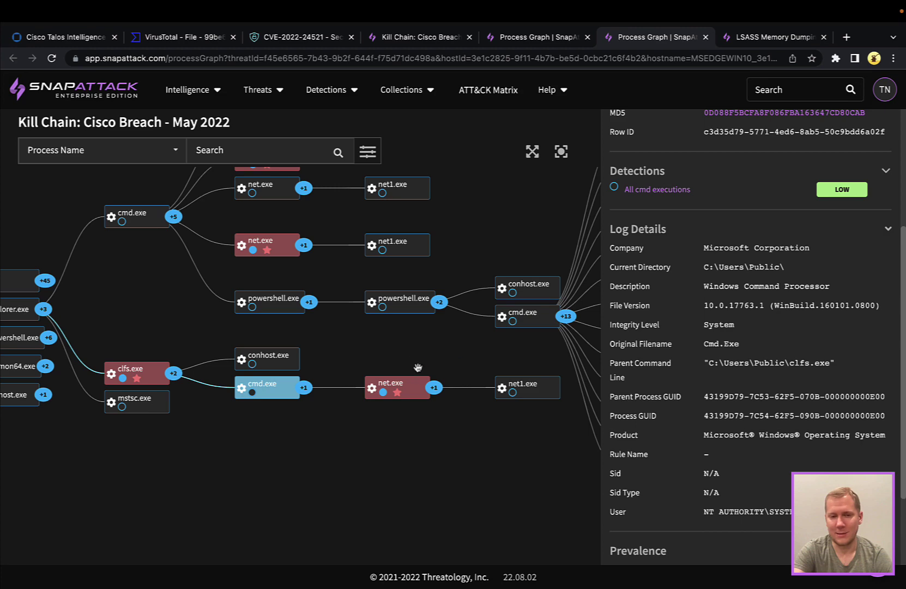
pyautogui.click(532, 396)
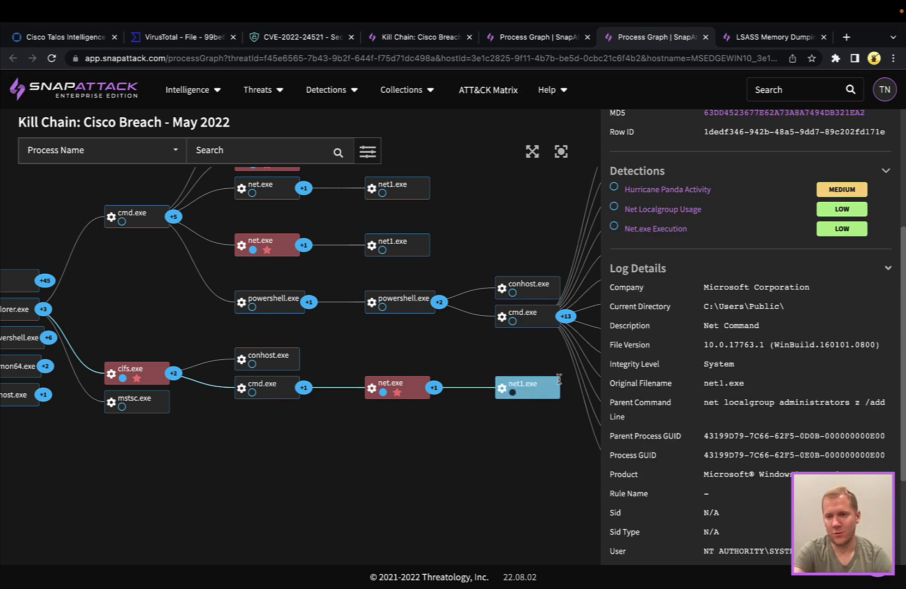
pyautogui.scroll(5, 782, 296)
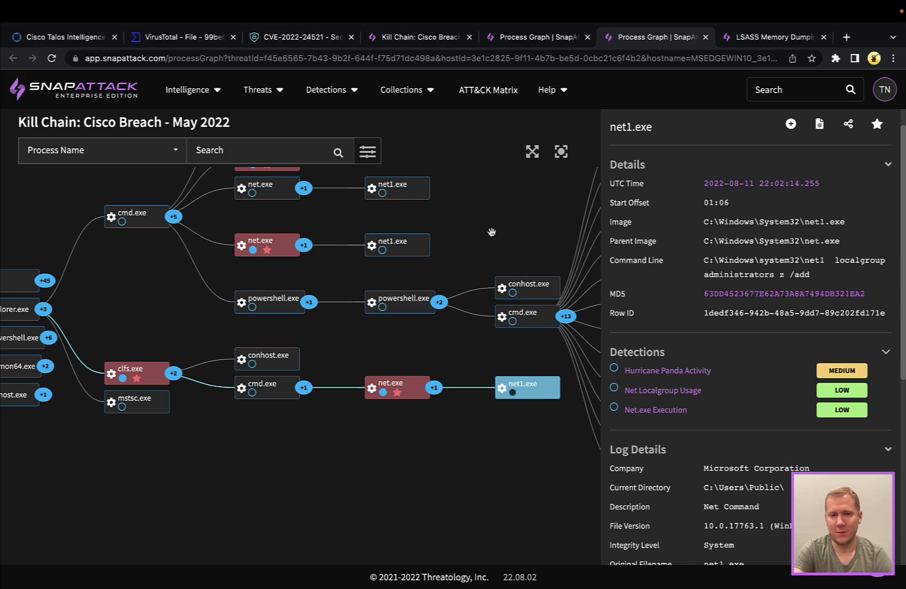
pyautogui.moveTo(495, 233); pyautogui.dragTo(389, 247)
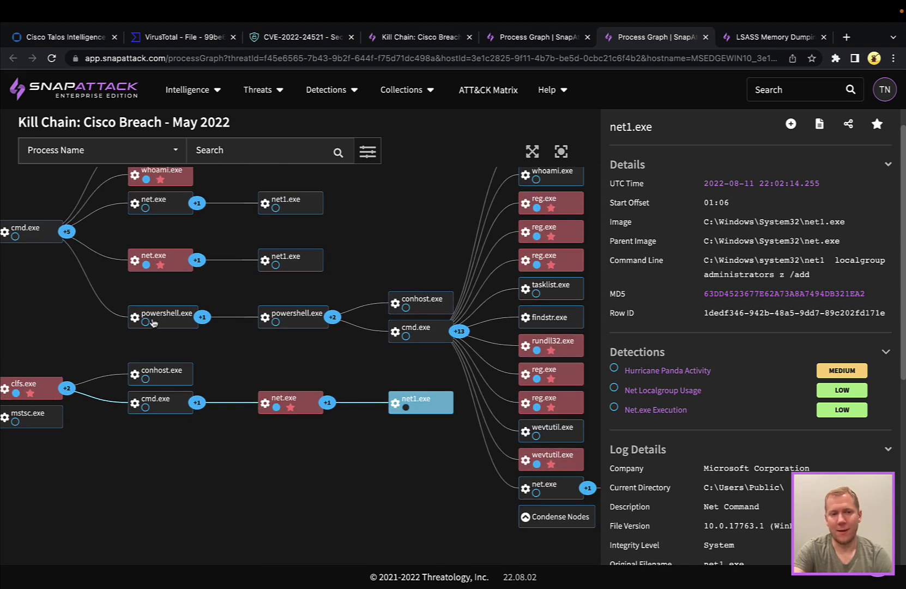
# Inspect the second powershell.exe, its cmd.exe and the reg.exe processes saving the SAM and security hives
pyautogui.click(302, 323)
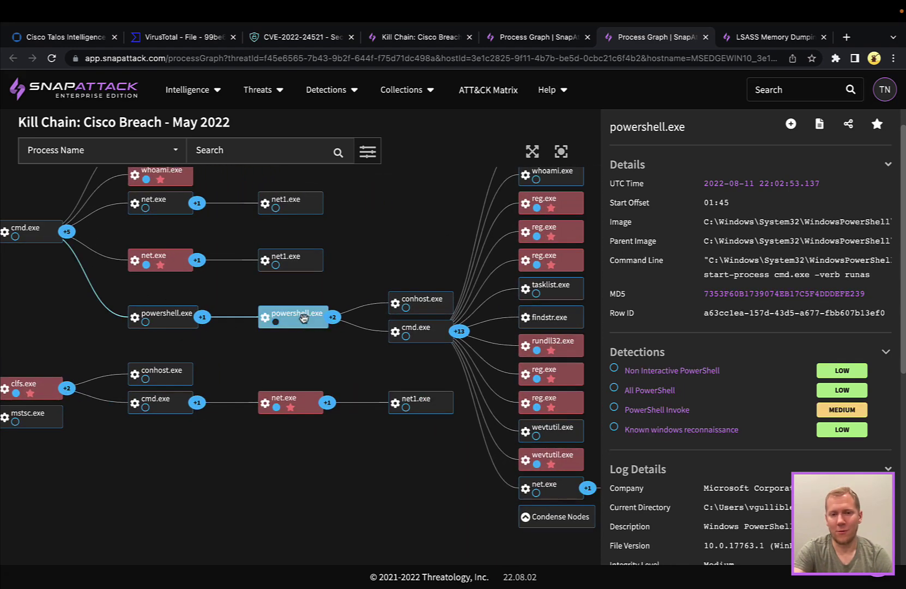
pyautogui.click(421, 336)
pyautogui.scroll(-3, 682, 306)
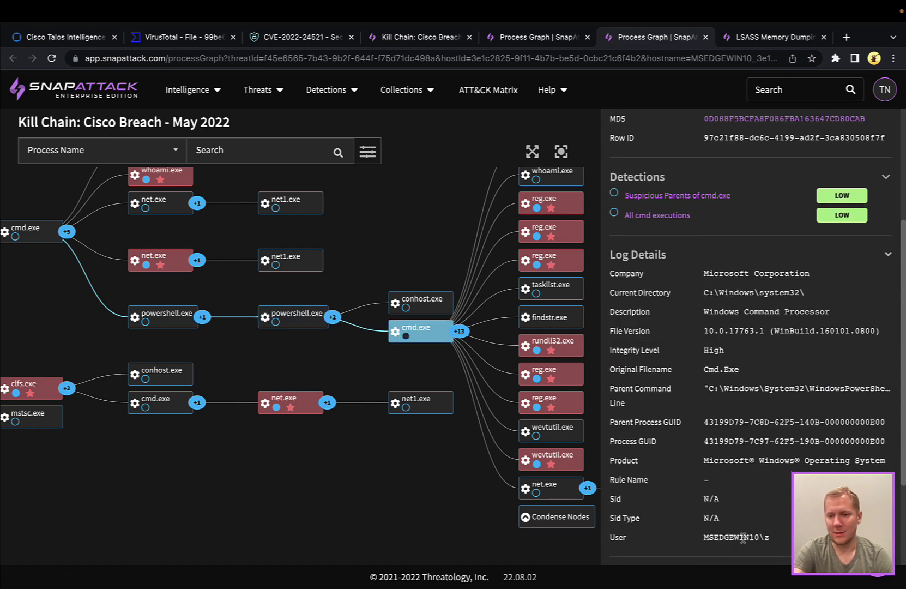
pyautogui.scroll(3, 743, 538)
pyautogui.moveTo(465, 214); pyautogui.dragTo(325, 278)
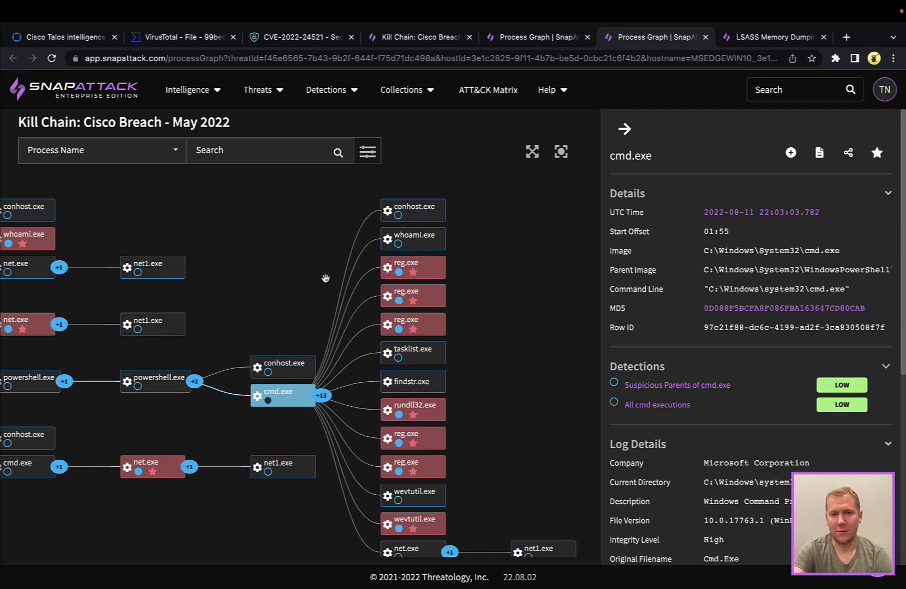
pyautogui.click(440, 274)
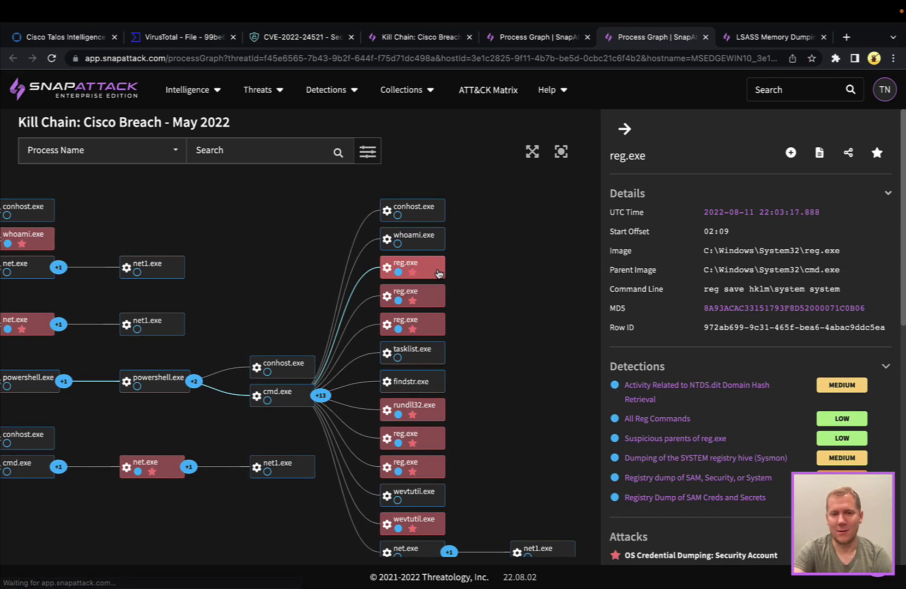
pyautogui.click(434, 302)
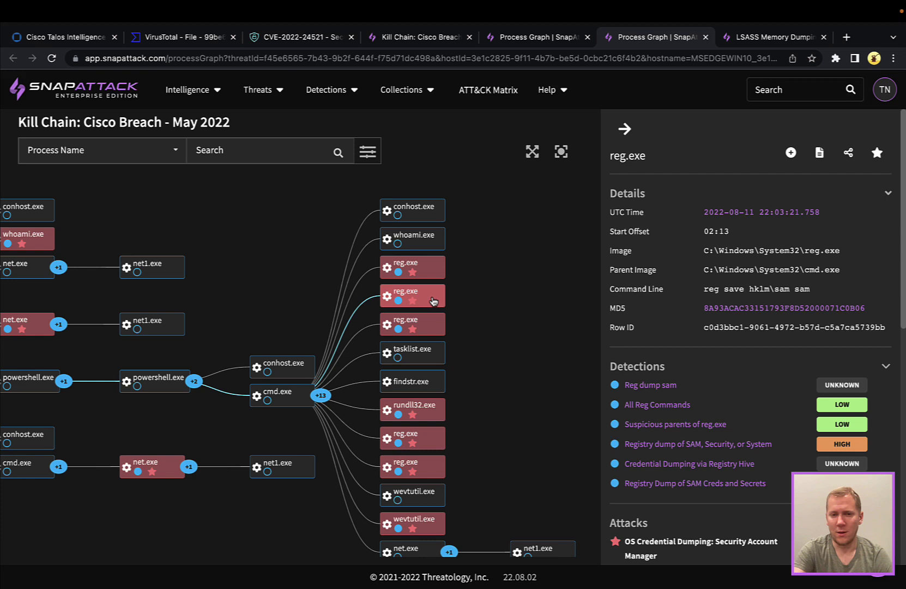
pyautogui.click(434, 329)
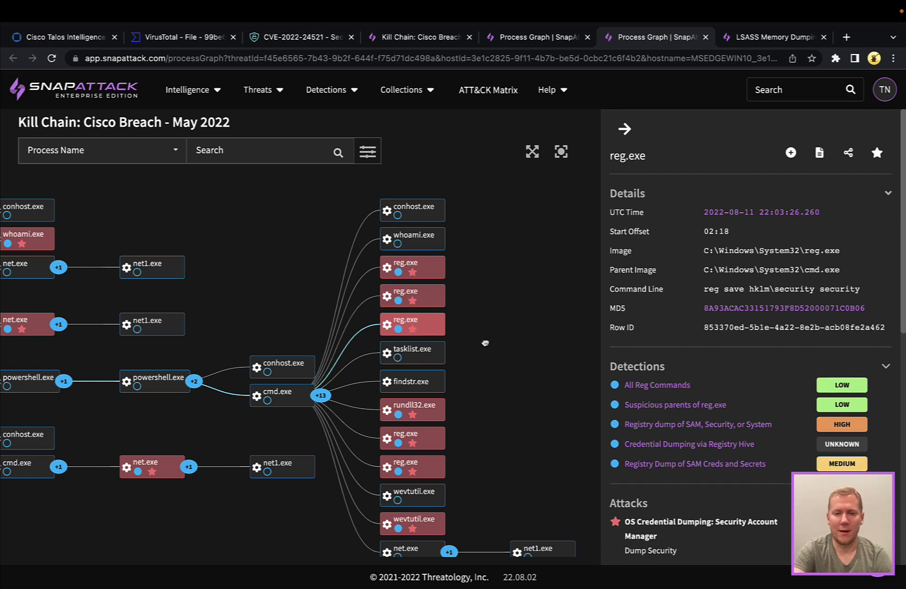
# Review the remaining reg.exe, wevtutil.exe and LSASS-dumping rundll32.exe, then open the LSASS Memory Dumping page
pyautogui.moveTo(485, 343); pyautogui.dragTo(485, 251)
pyautogui.click(434, 349)
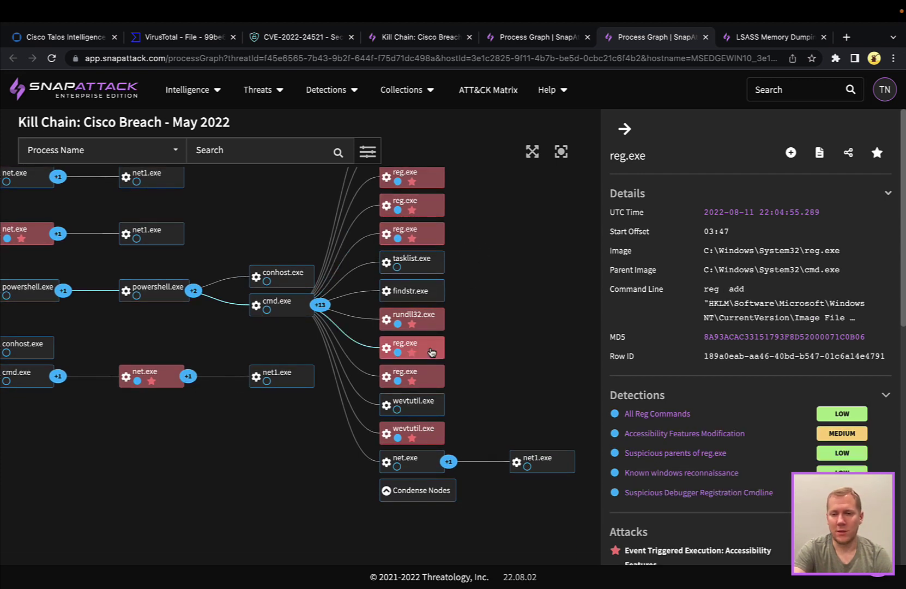
pyautogui.click(432, 385)
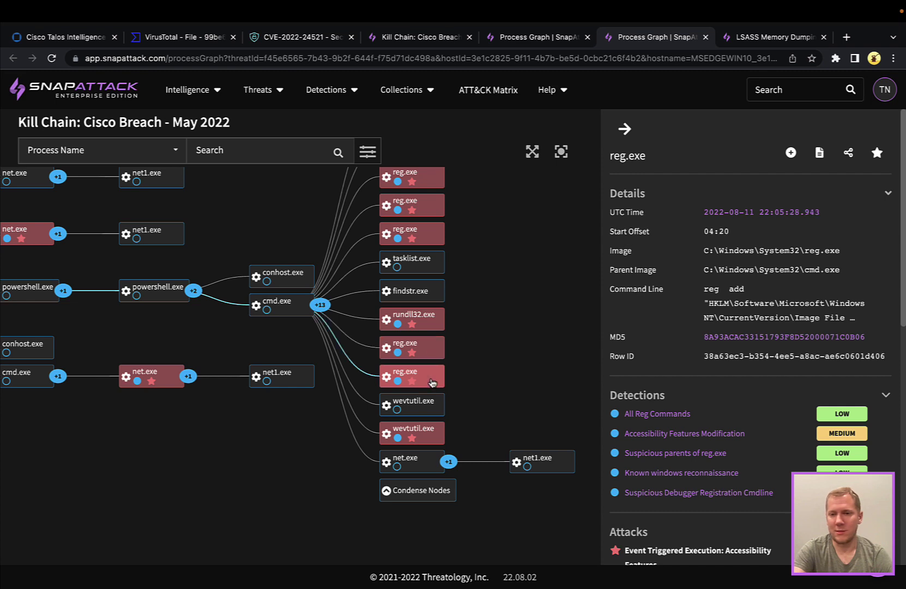
pyautogui.click(436, 442)
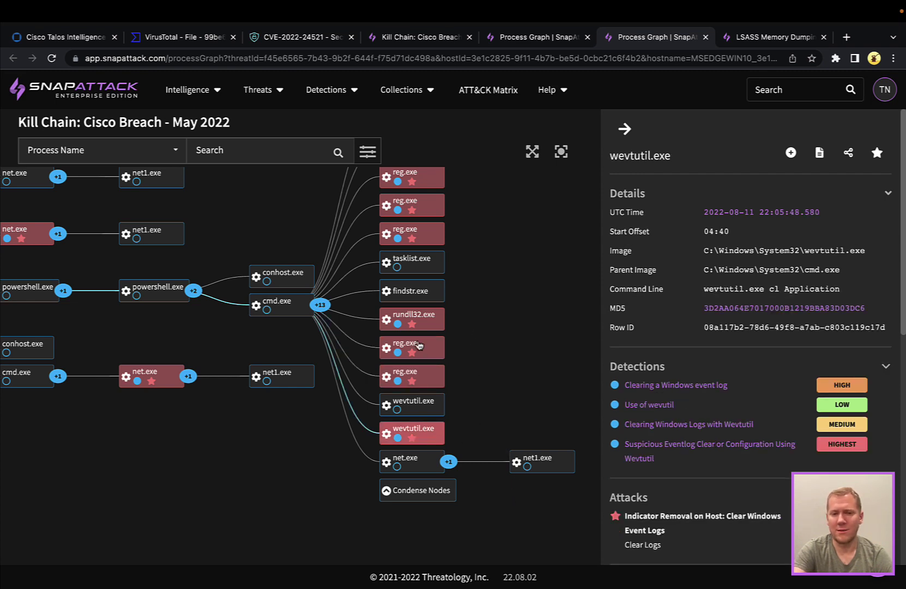
pyautogui.click(428, 321)
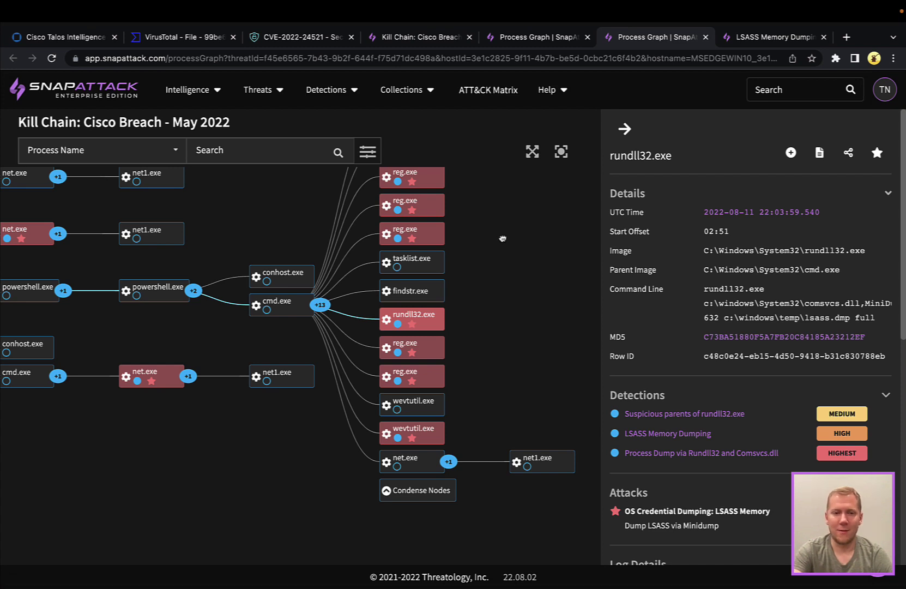
pyautogui.moveTo(500, 240); pyautogui.dragTo(522, 292)
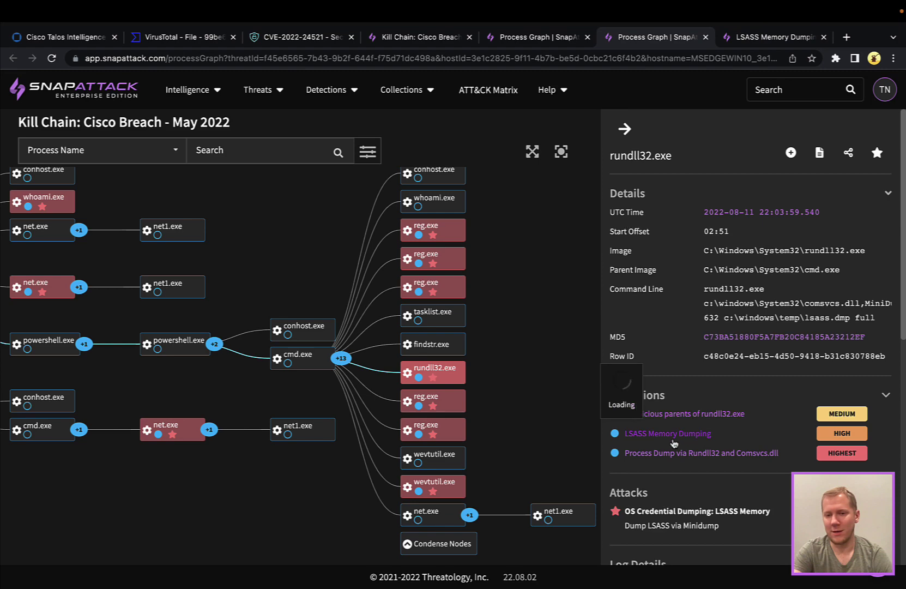
pyautogui.click(758, 43)
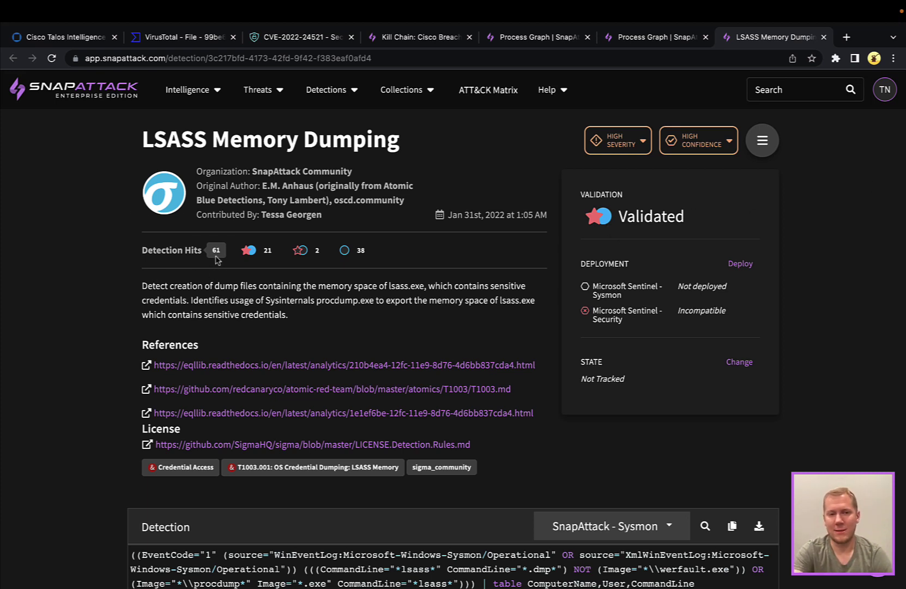
# Scroll the LSASS Memory Dumping page through its 61 matching logs and 12 attack simulations, then back up
pyautogui.moveTo(214, 258)
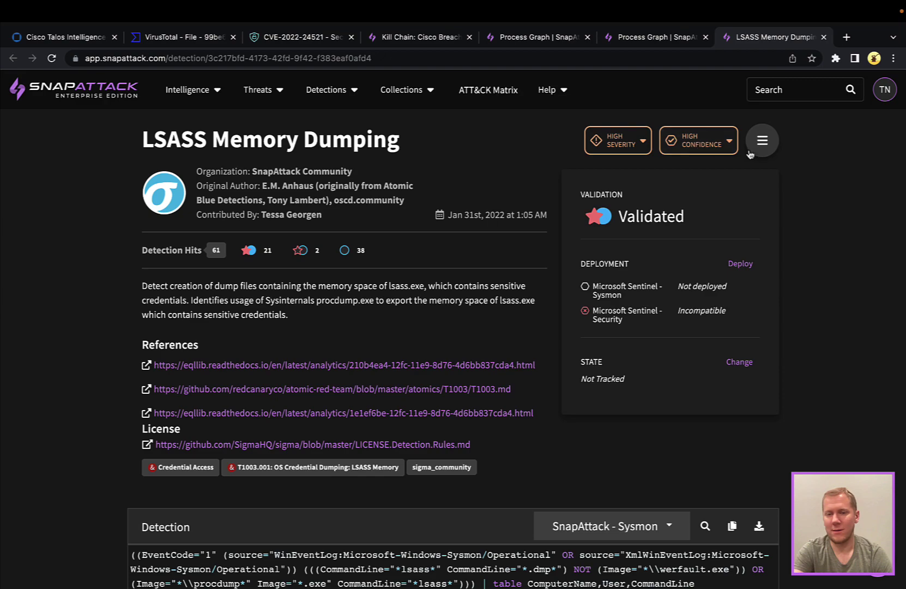
pyautogui.scroll(-7, 824, 246)
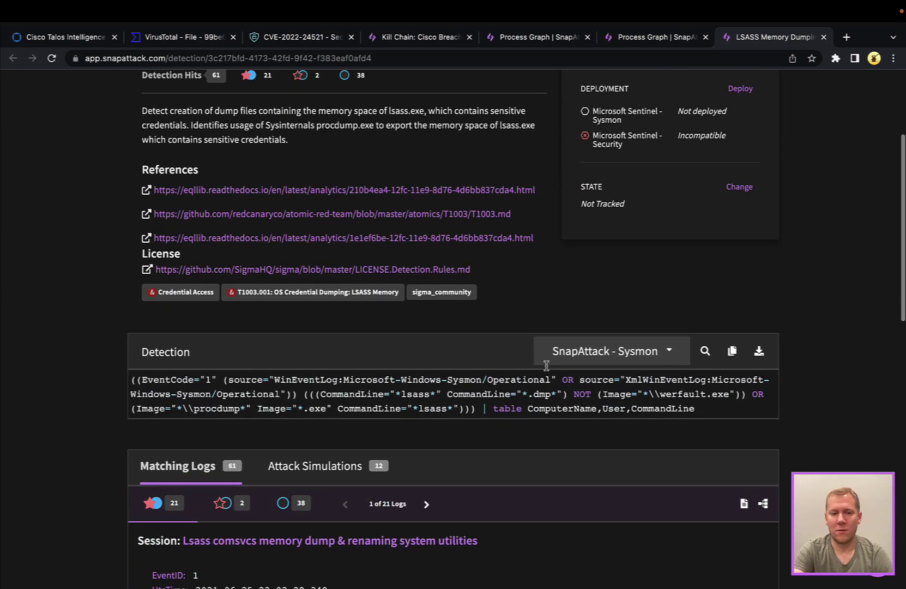
pyautogui.scroll(7, 376, 319)
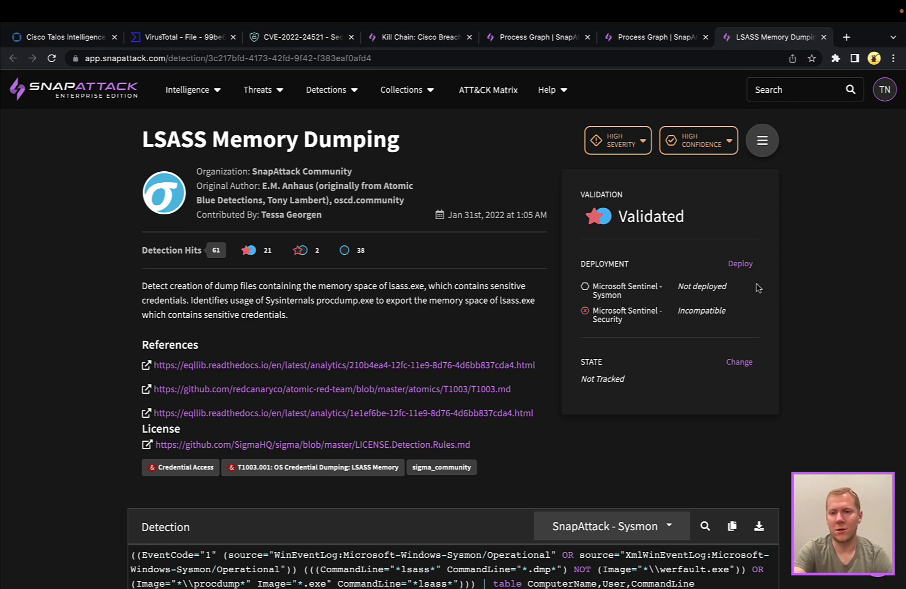
# Deploy the LSASS Memory Dumping detection to the Microsoft Sentinel - Sysmon environment
pyautogui.click(743, 267)
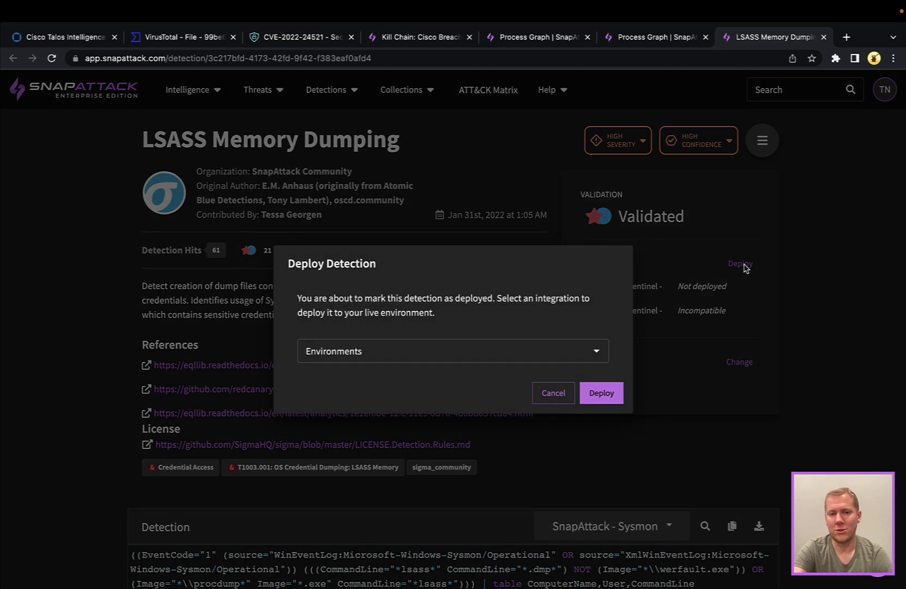
pyautogui.click(600, 350)
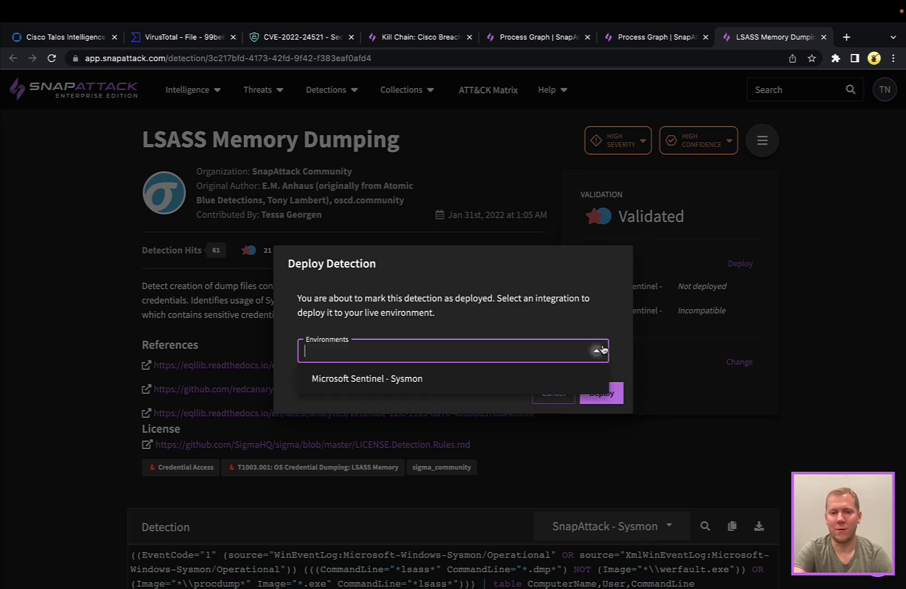
pyautogui.click(430, 380)
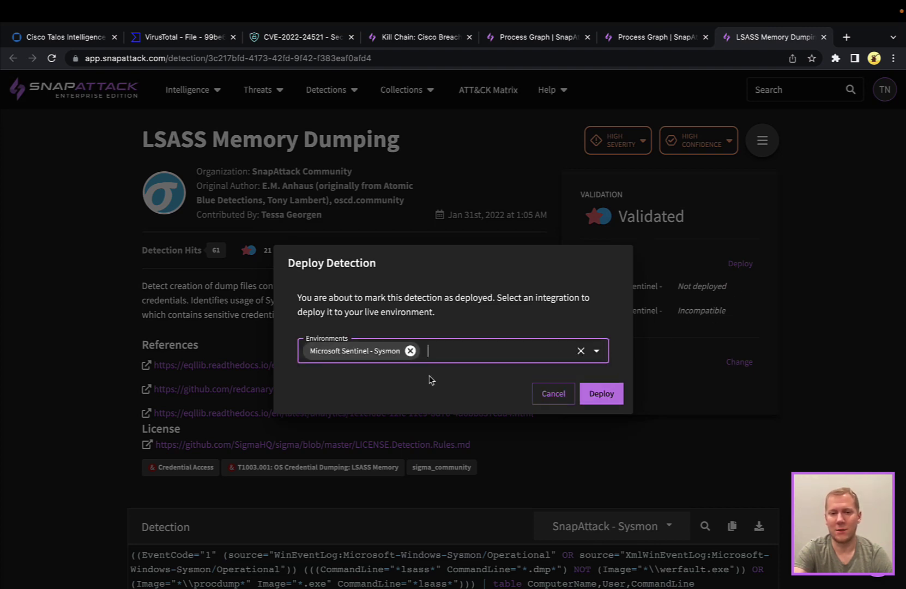
pyautogui.click(603, 403)
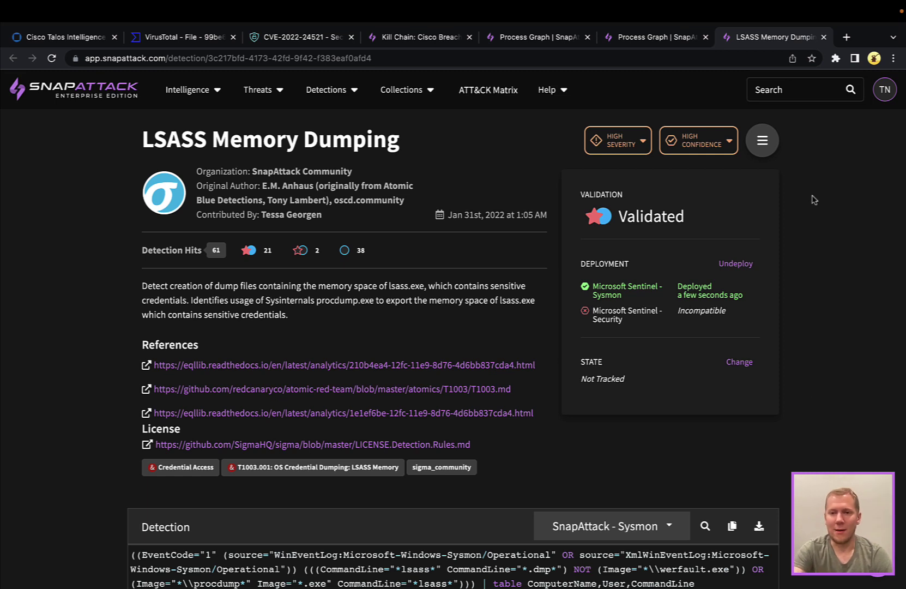
pyautogui.click(769, 145)
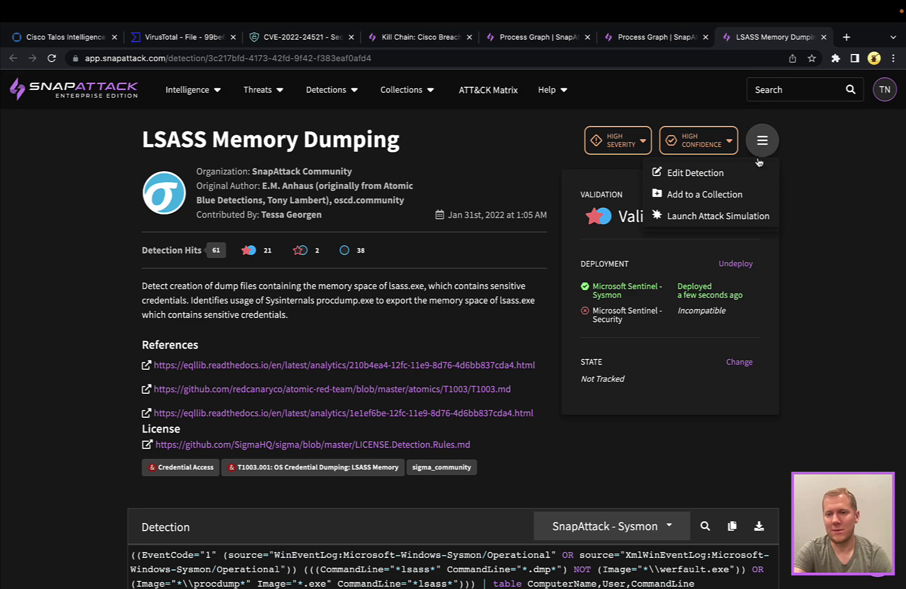
pyautogui.click(708, 218)
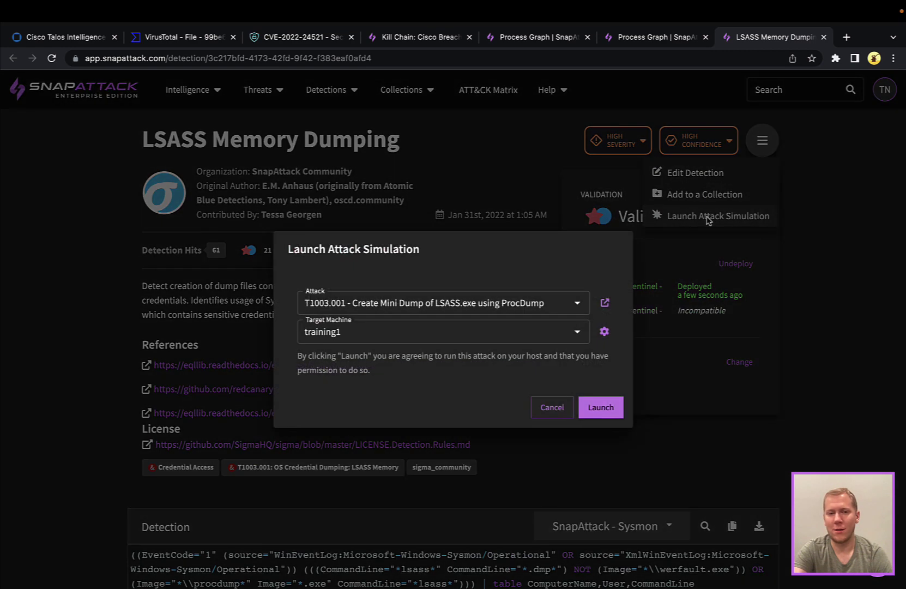
pyautogui.click(579, 304)
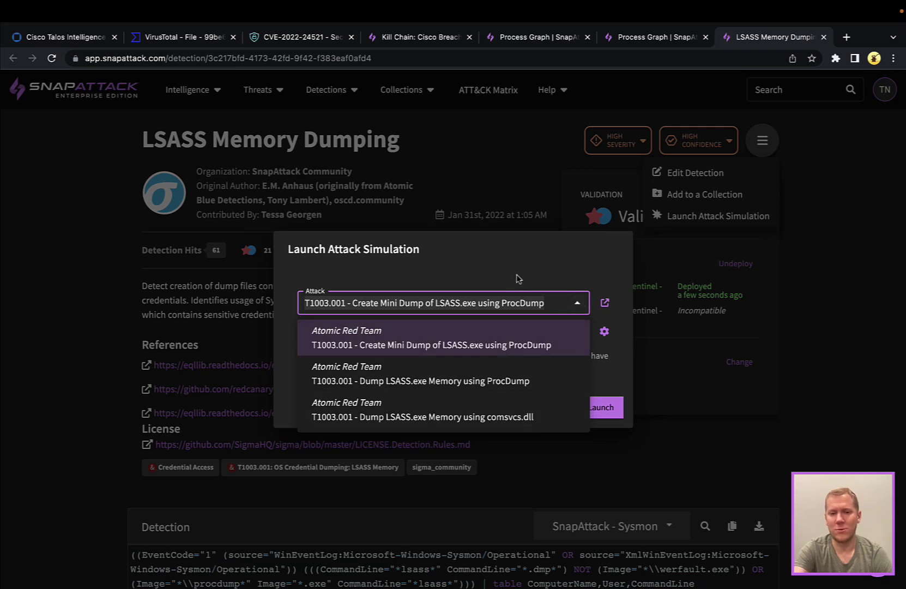
pyautogui.click(522, 346)
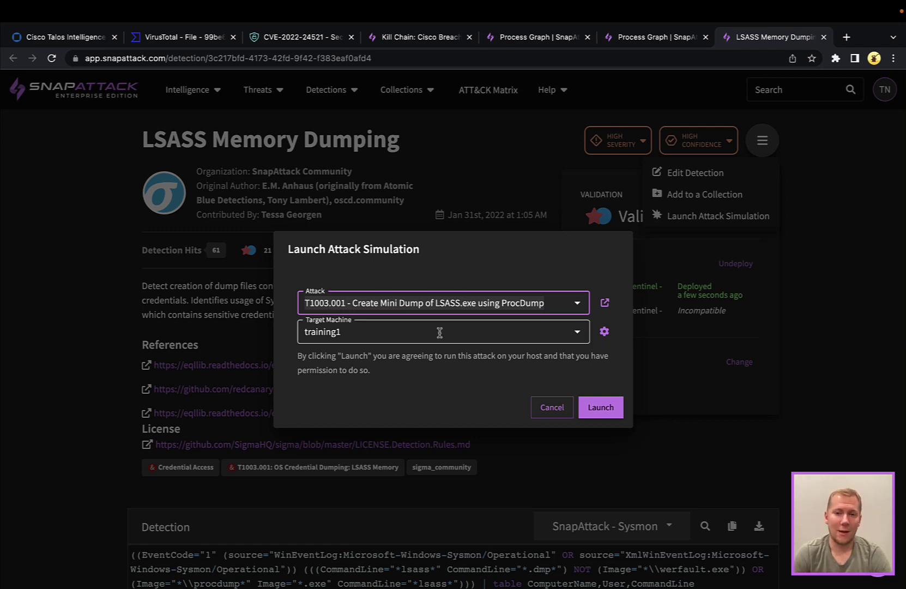
pyautogui.click(549, 409)
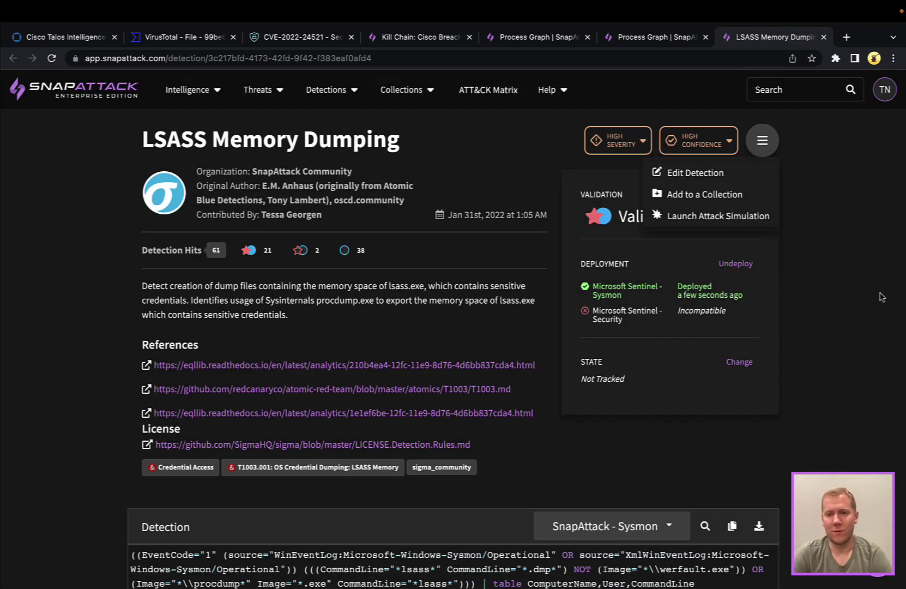
pyautogui.click(880, 289)
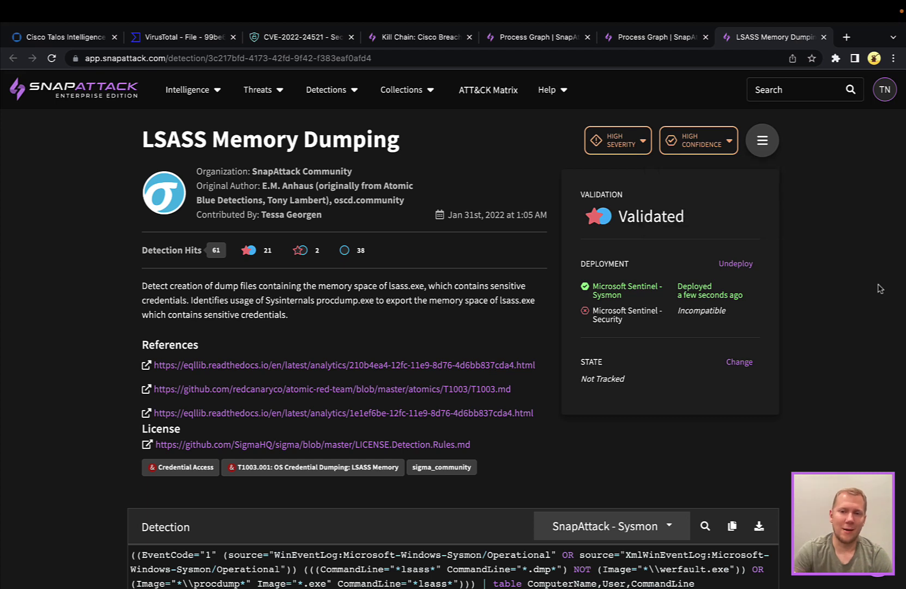